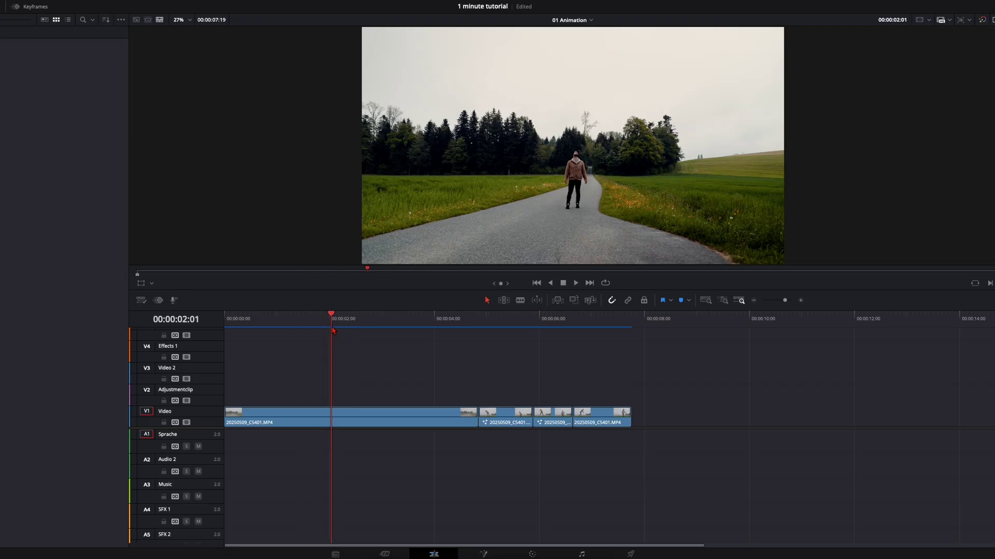
Apply a freeze frame to the second clip on the Video track, starting from the jump pose at 00:00:04:21
drag(481, 331, 594, 334)
drag(493, 325, 479, 319)
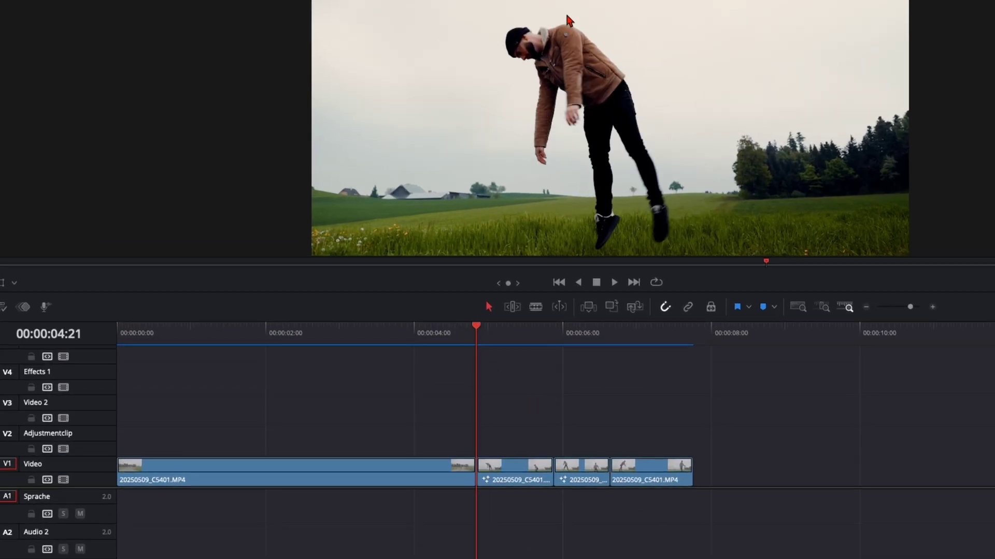
right_click(517, 484)
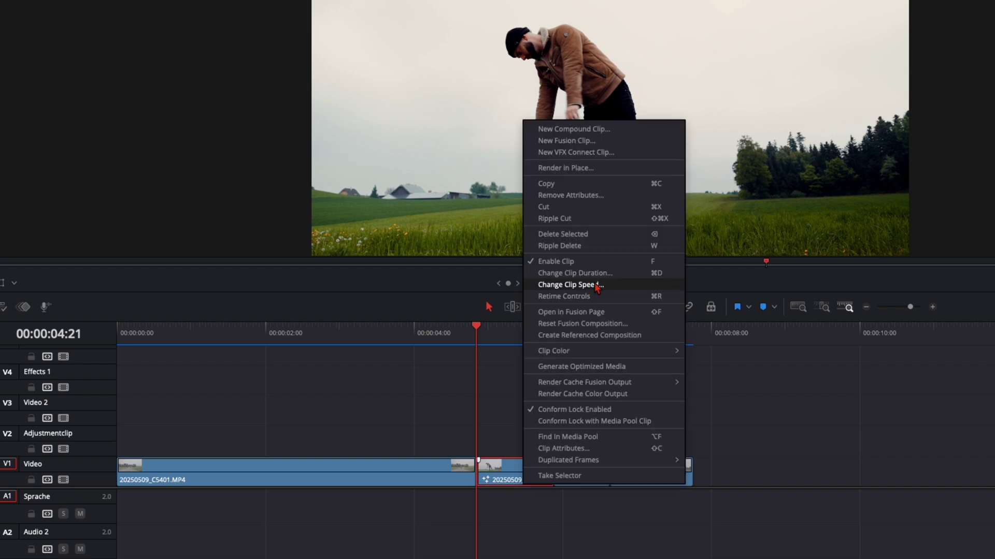
click(595, 285)
click(563, 345)
click(606, 432)
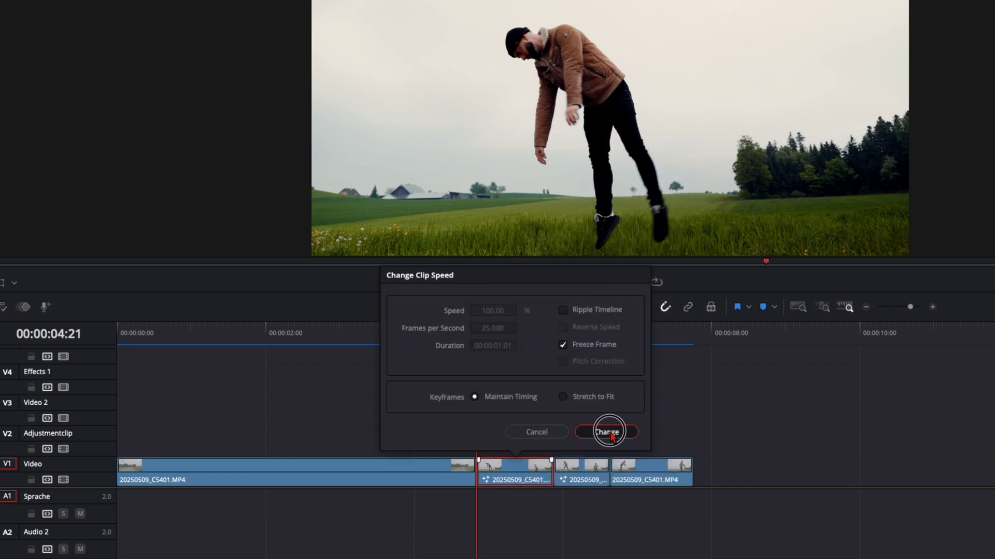
click(559, 342)
Apply a freeze frame to the third clip on the Video track, starting from the pose at 00:00:05:22
drag(537, 323, 533, 322)
click(550, 422)
key(r)
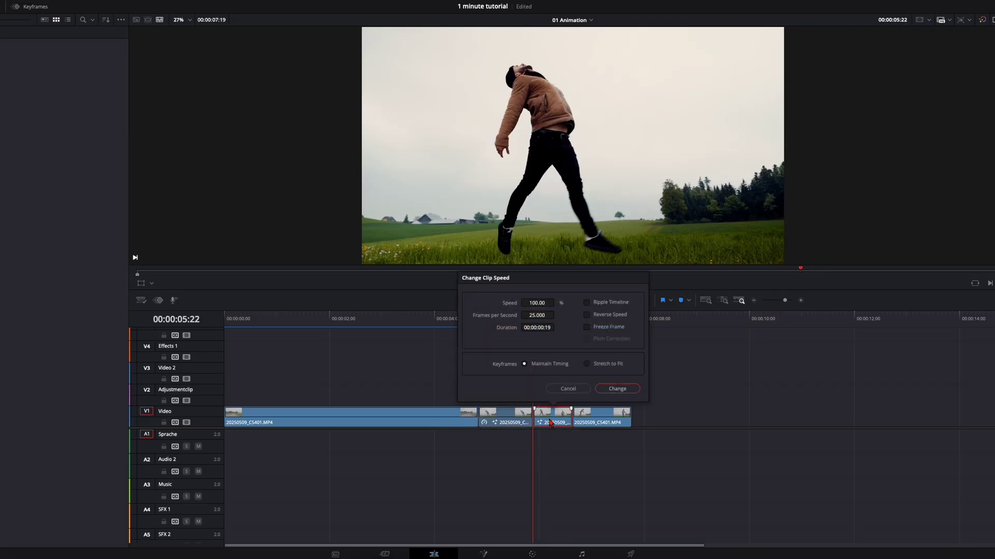
click(586, 326)
click(617, 389)
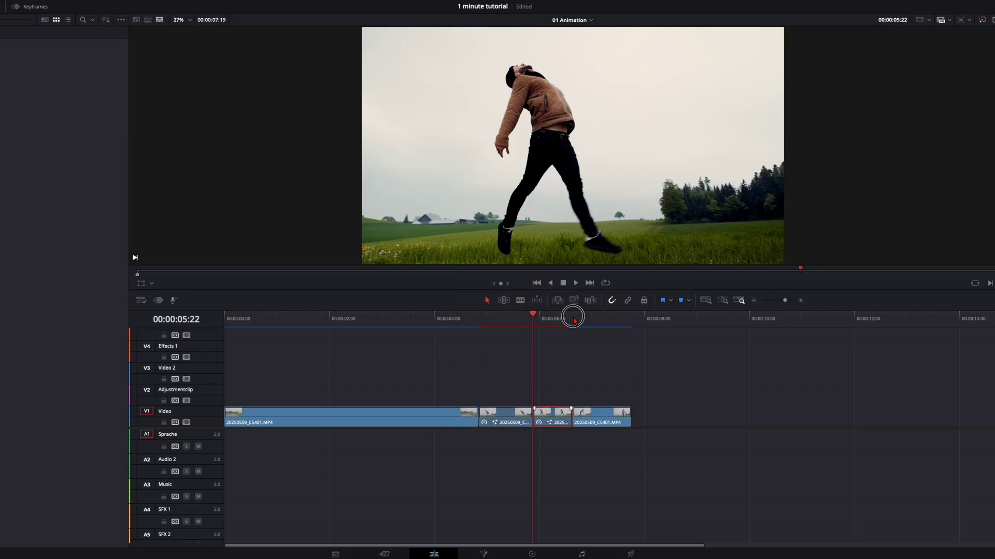
Apply a freeze frame to the last clip on the Video track, starting from the pose at 00:00:06:16
click(572, 317)
click(596, 414)
key(r)
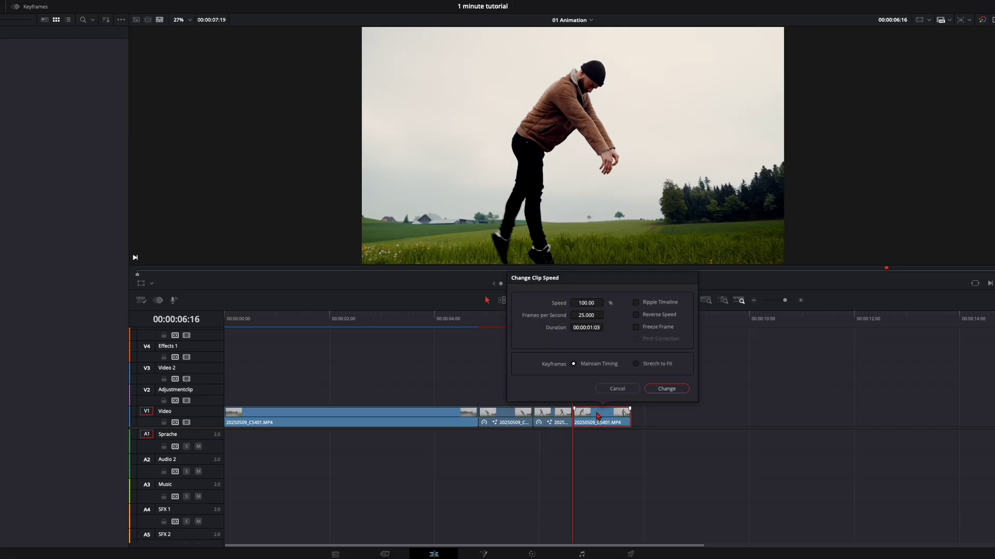
click(636, 328)
click(666, 388)
Stack the three frozen clips on tracks V2, V3 and V4 above the walking clip, matching its full length
drag(405, 314, 382, 315)
drag(520, 411, 477, 396)
drag(551, 413, 480, 375)
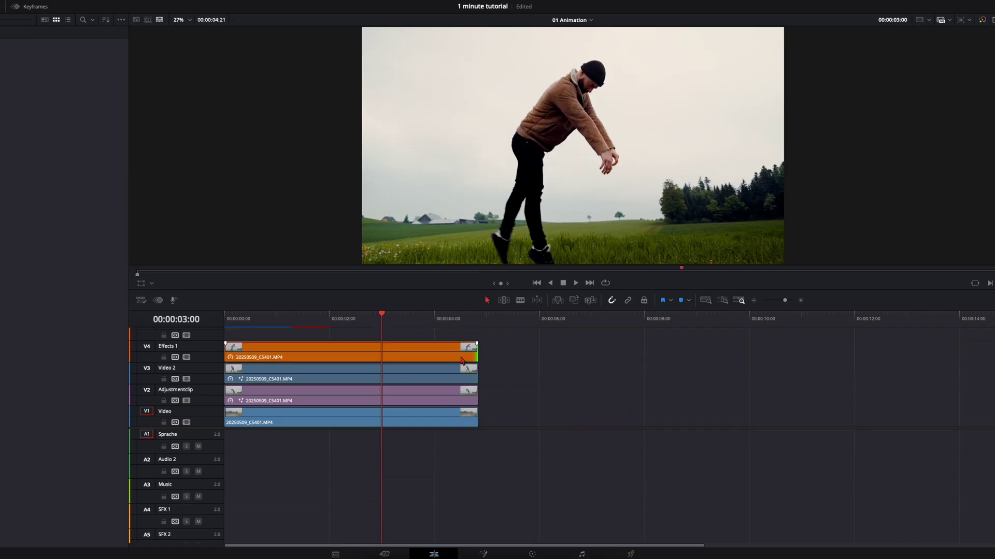
Disable the three frozen clips on V2 to V4 and play back the walking clip underneath
mouse_move(354, 315)
mouse_down()
mouse_move(321, 317)
mouse_move(362, 316)
mouse_up()
click(408, 353)
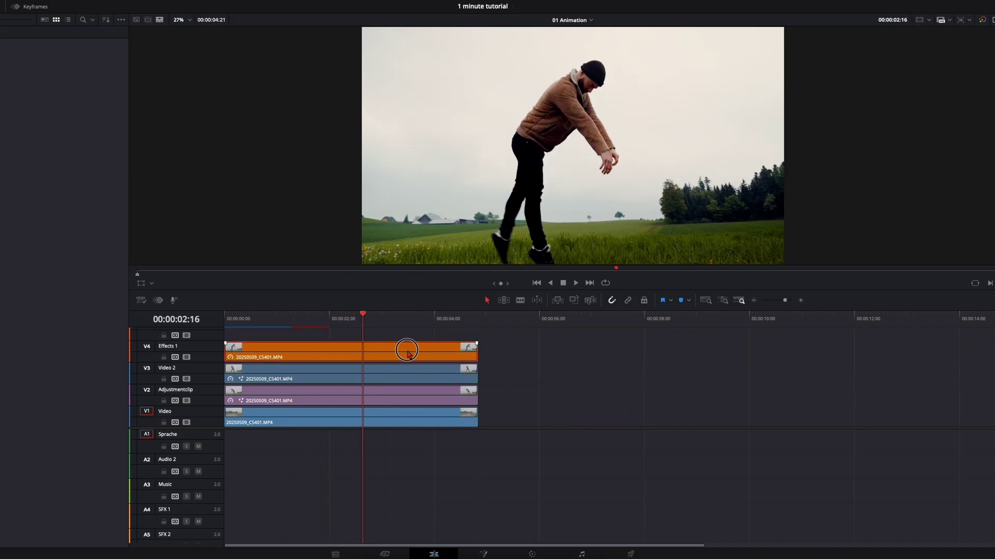
key(d)
click(410, 382)
key(d)
click(407, 394)
key(d)
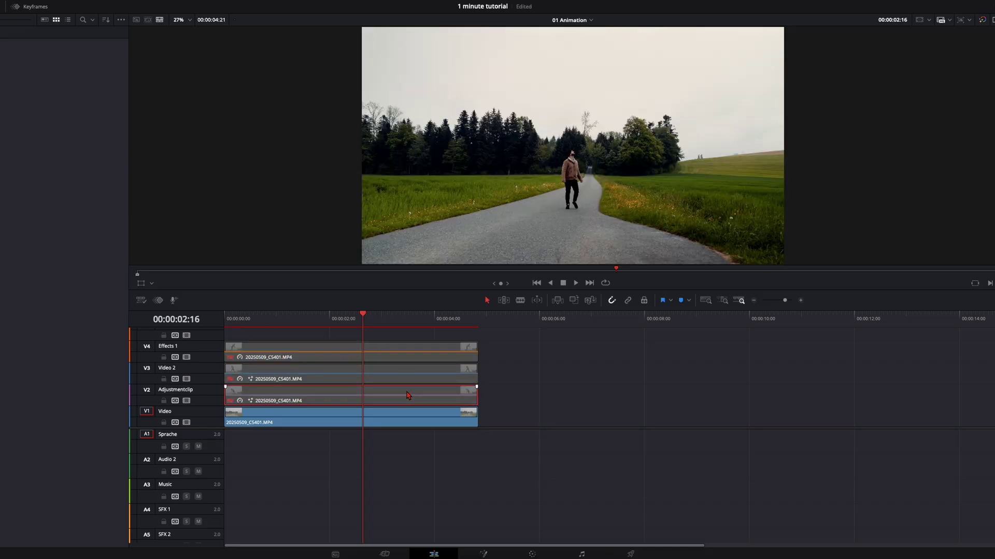
key(space)
key(space)
Re-enable the three frozen clips on the upper tracks
click(495, 400)
drag(495, 401, 370, 332)
key(d)
Combine all four stacked clips into a new Fusion clip
key(Home)
drag(511, 344, 402, 415)
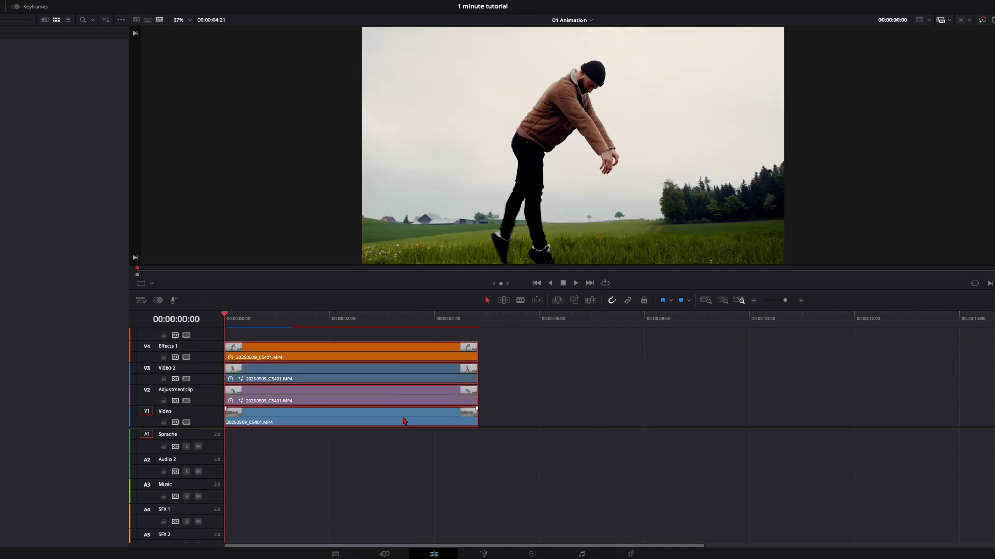
right_click(404, 420)
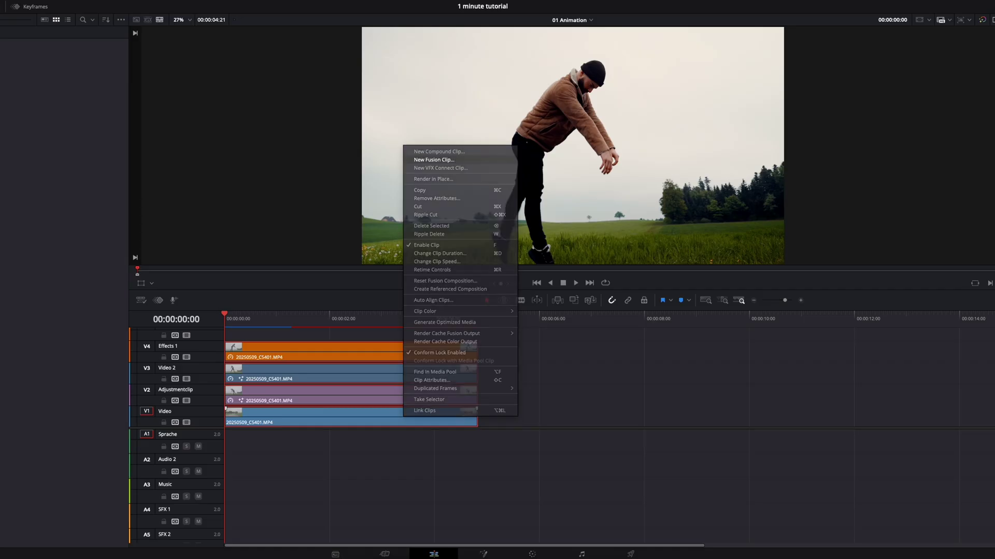
click(464, 160)
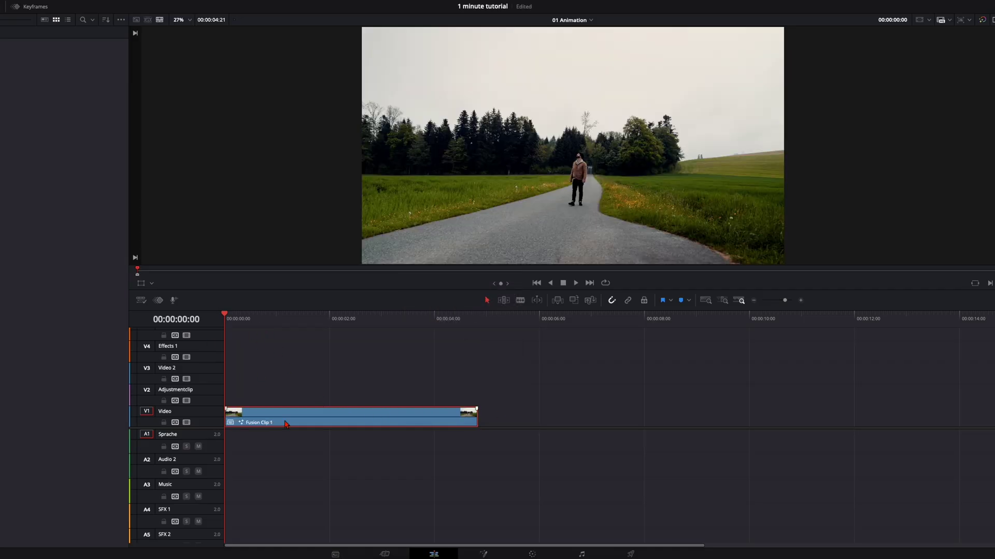
Open the Fusion clip on the Fusion page and delete its default merge nodes and the Background node
key(shift+5)
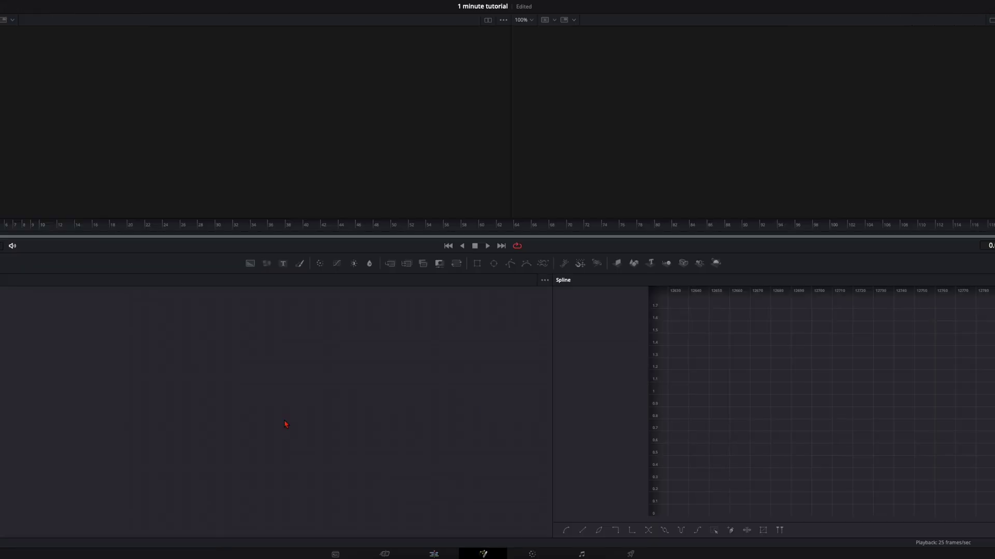
drag(741, 468, 700, 362)
key(Delete)
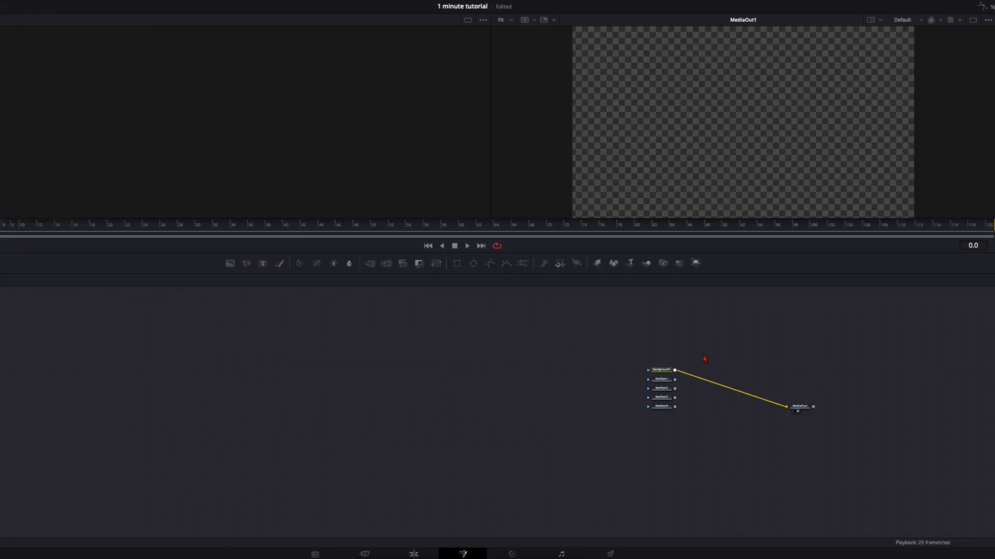
click(667, 373)
key(Delete)
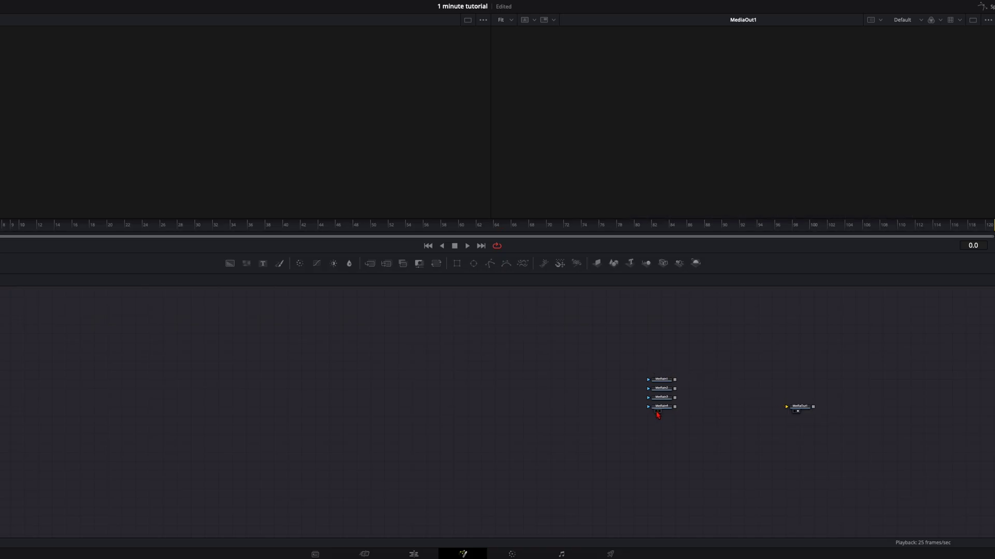
Preview MediaIn4, MediaIn3 and MediaIn2 in turn and arrange them in a row above the other nodes
click(657, 411)
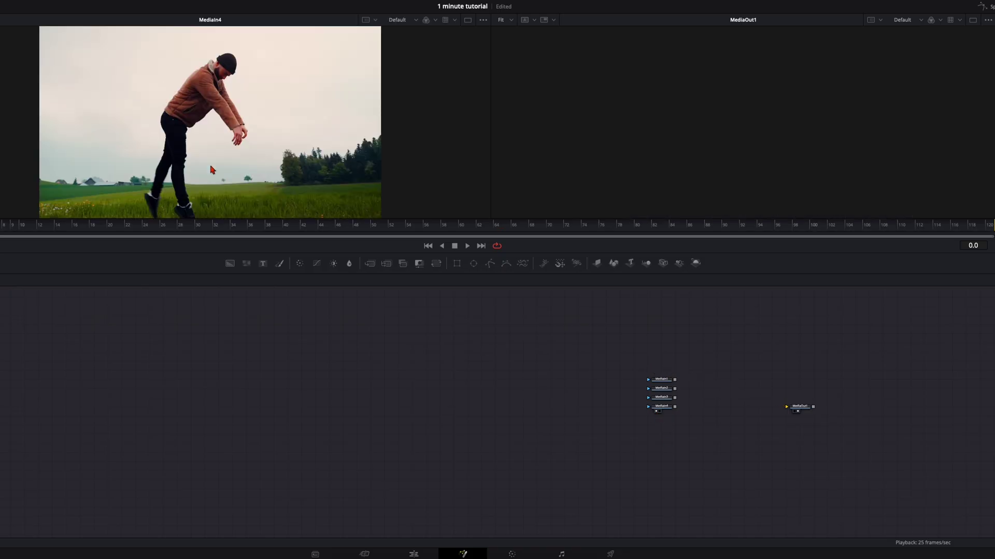
drag(657, 407, 744, 342)
click(657, 403)
drag(660, 403, 701, 349)
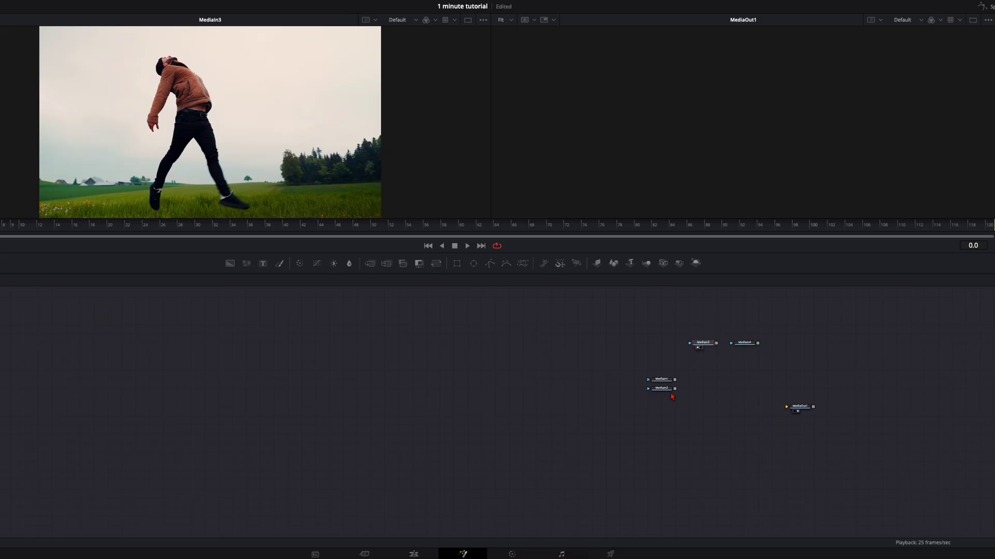
click(656, 393)
drag(666, 391, 664, 343)
Preview MediaIn1, connect it to MediaOut1 and place it well to the left on the same line
click(657, 384)
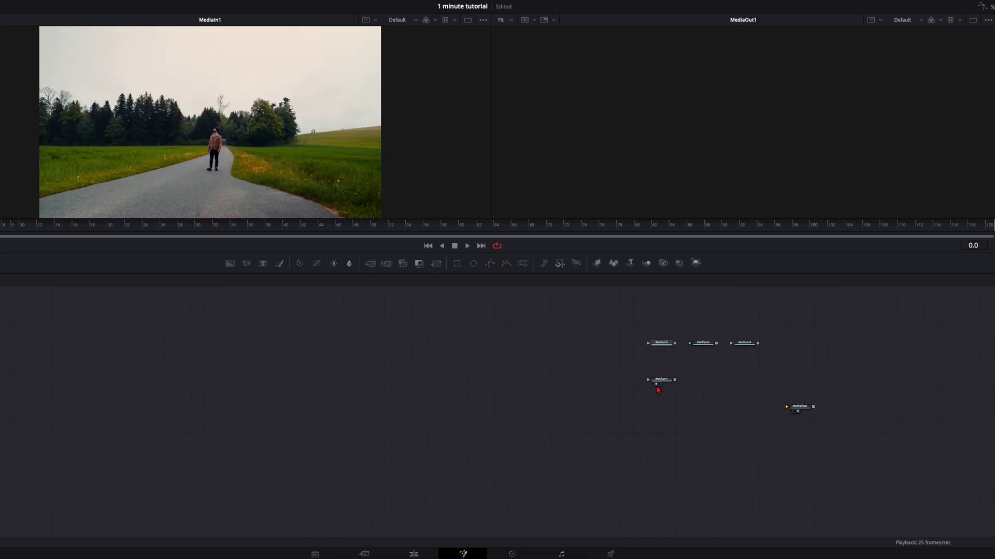
drag(661, 385, 787, 407)
click(684, 393)
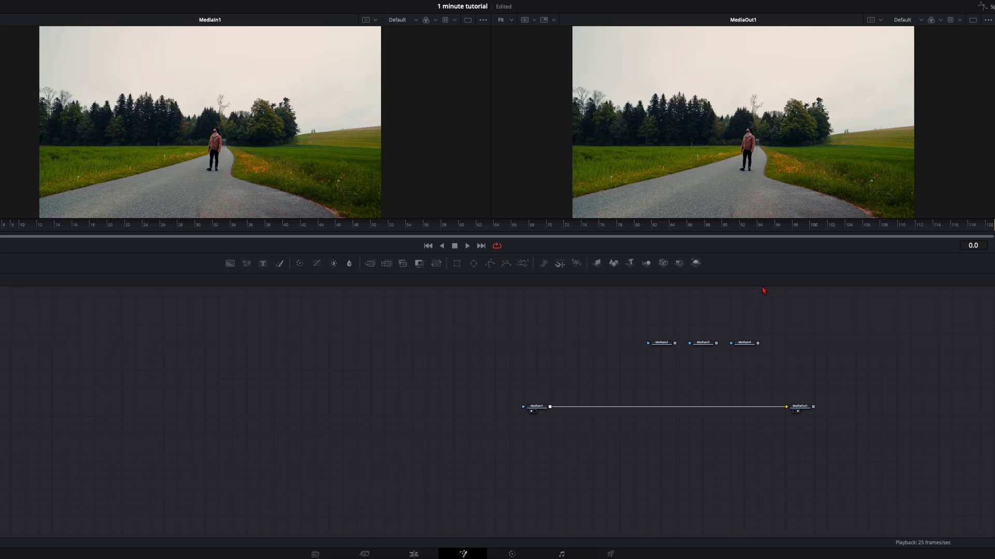
Space out MediaIn2 and MediaIn3, and merge MediaIn2 over MediaIn1 as the foreground
drag(663, 350, 608, 348)
drag(705, 347, 678, 348)
click(601, 347)
click(607, 344)
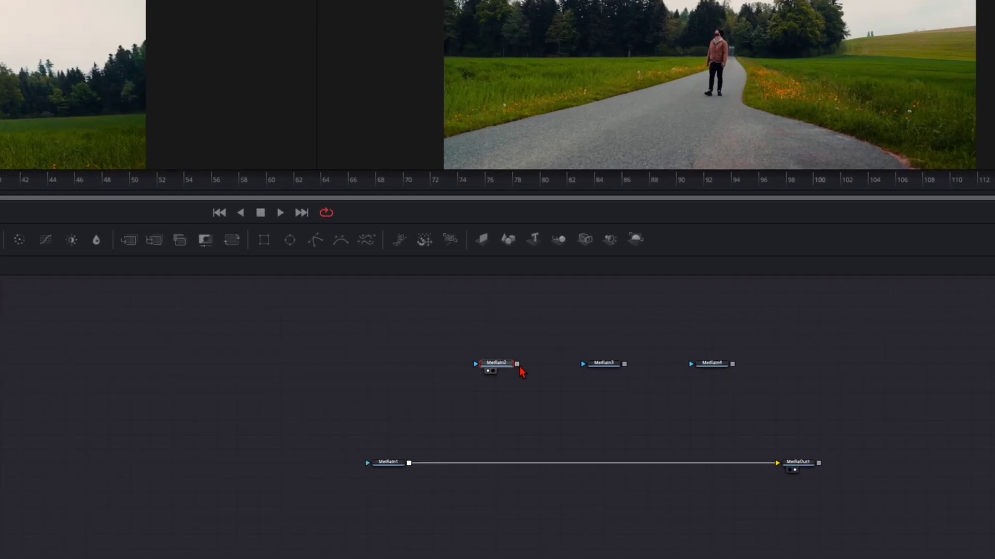
drag(619, 343, 560, 397)
drag(424, 448, 411, 465)
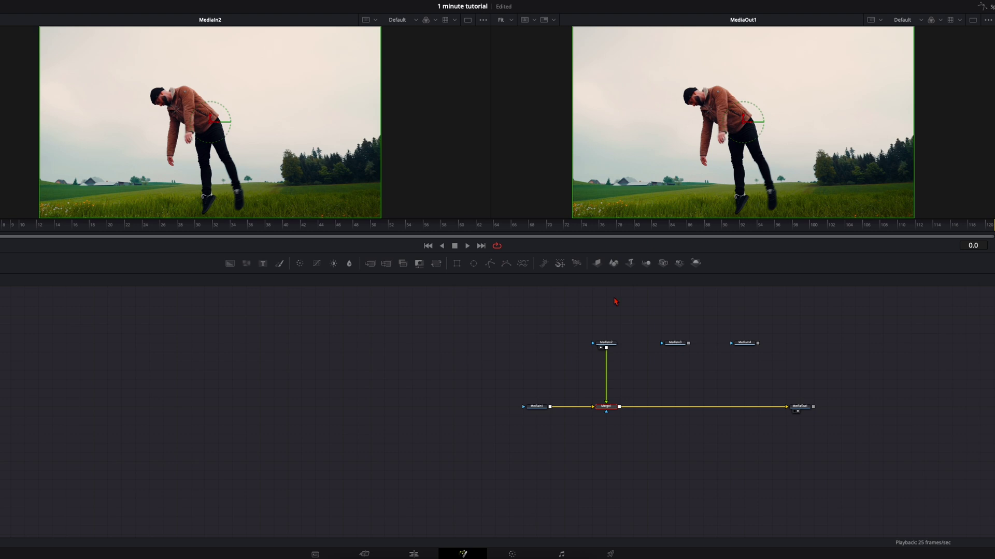
Move MediaIn2 higher and insert a Magic Mask node between it and its merge
drag(605, 343, 605, 325)
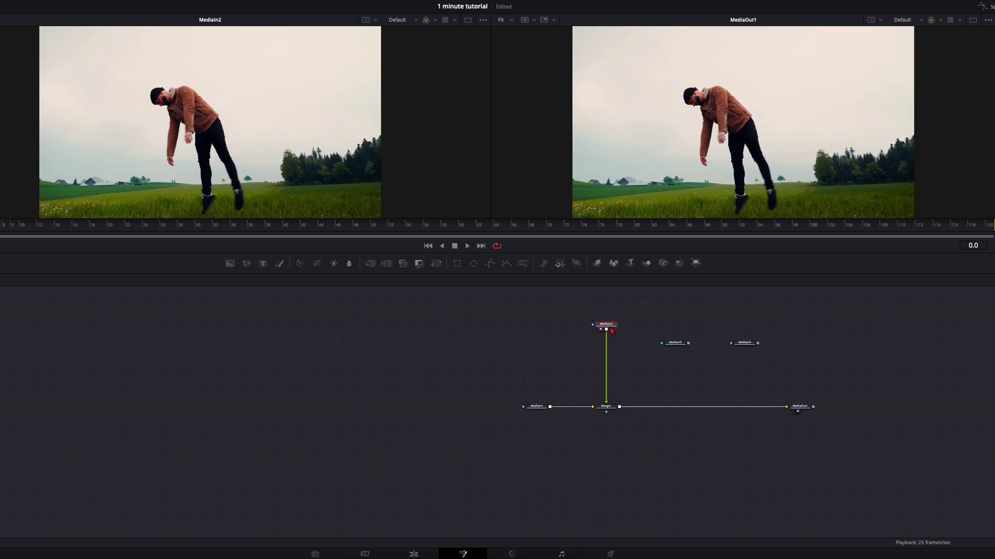
key(shift+space)
text(mag)
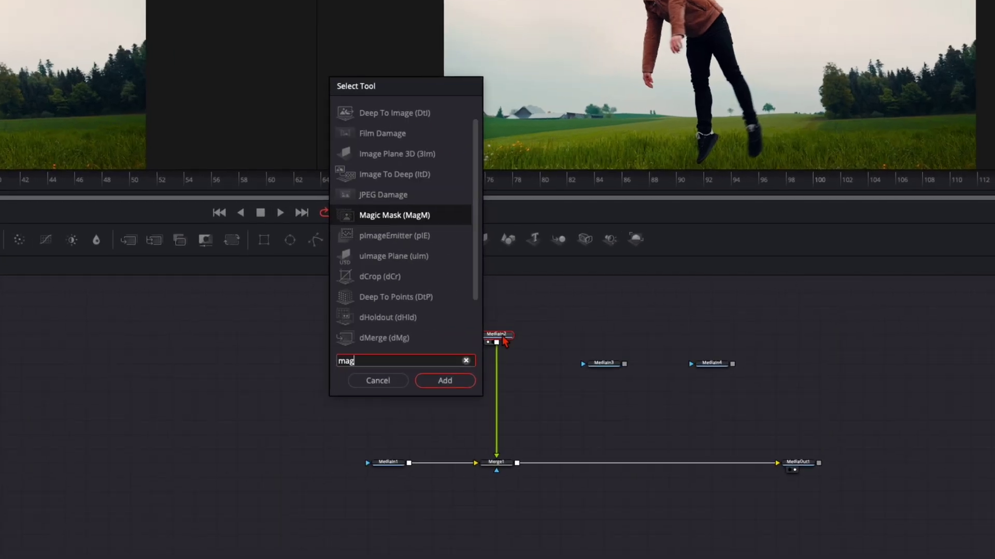
key(Return)
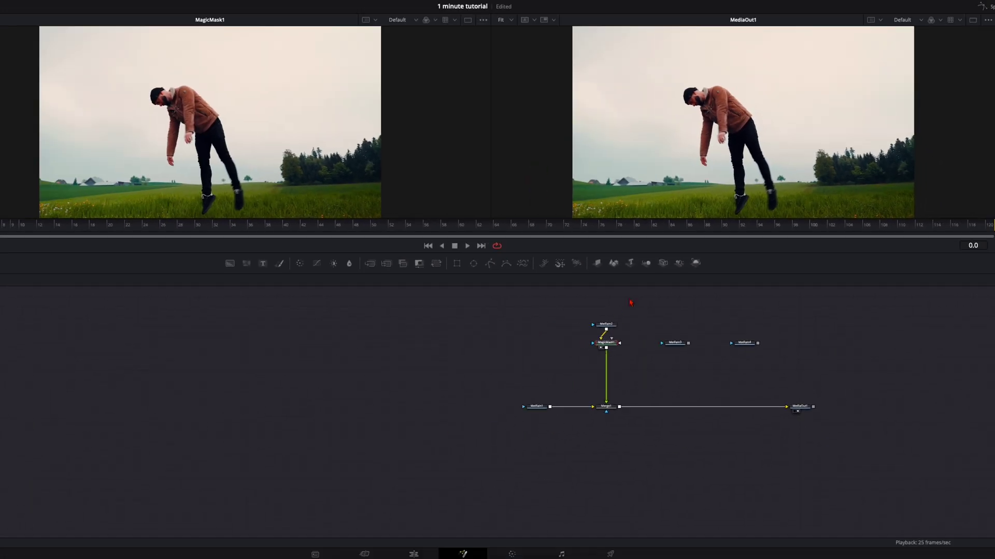
Mask the floating man with strokes, track the mask in both directions in Better mode, and save the project
mouse_move(162, 95)
mouse_down()
mouse_move(218, 138)
mouse_move(171, 136)
mouse_up()
drag(206, 193, 240, 193)
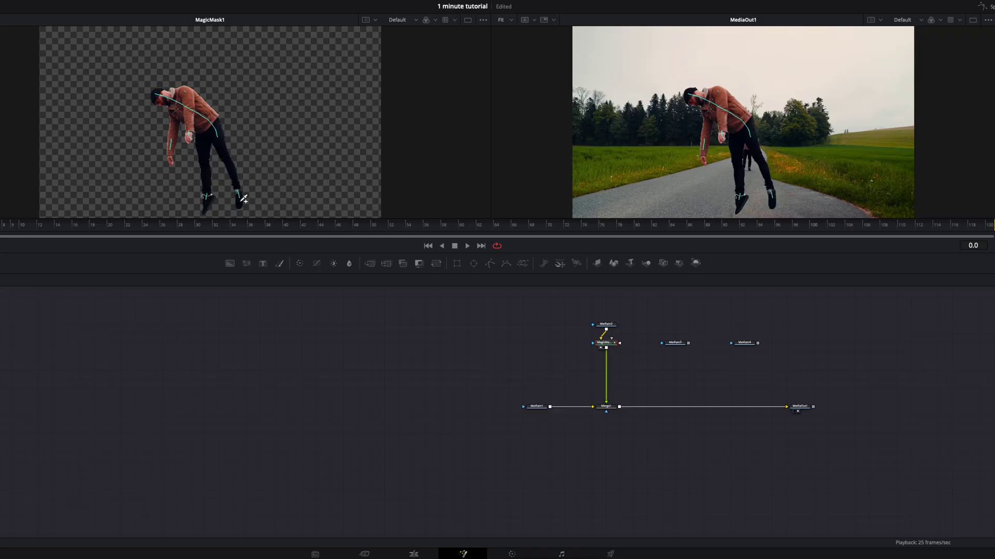
click(951, 85)
click(929, 116)
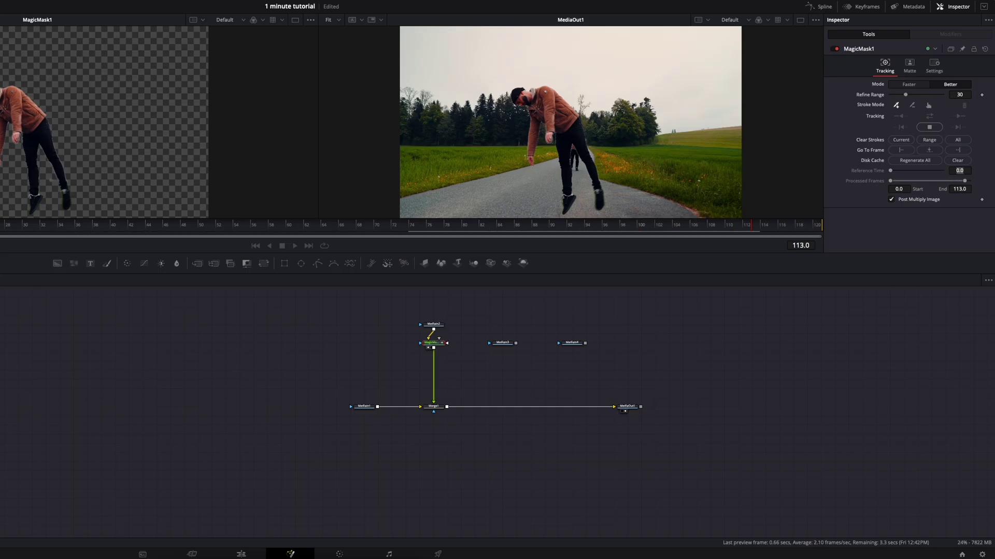
key(ctrl+s)
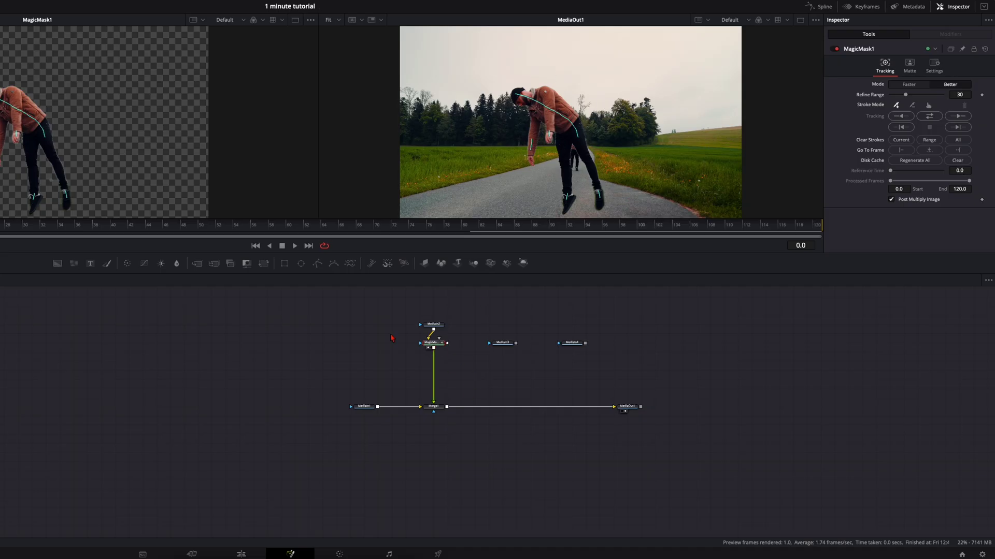
Add a Transform after MagicMask1, scaling the man to about 0.39, rotating him about 31° and centering him in the sky at about 0.24, 0.81
key(shift+space)
text(trans)
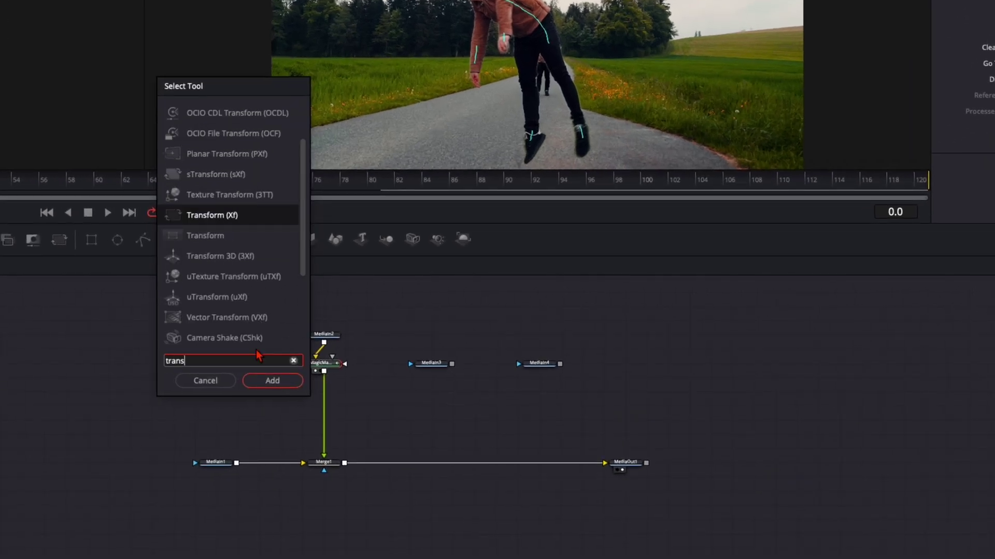
key(Return)
click(324, 378)
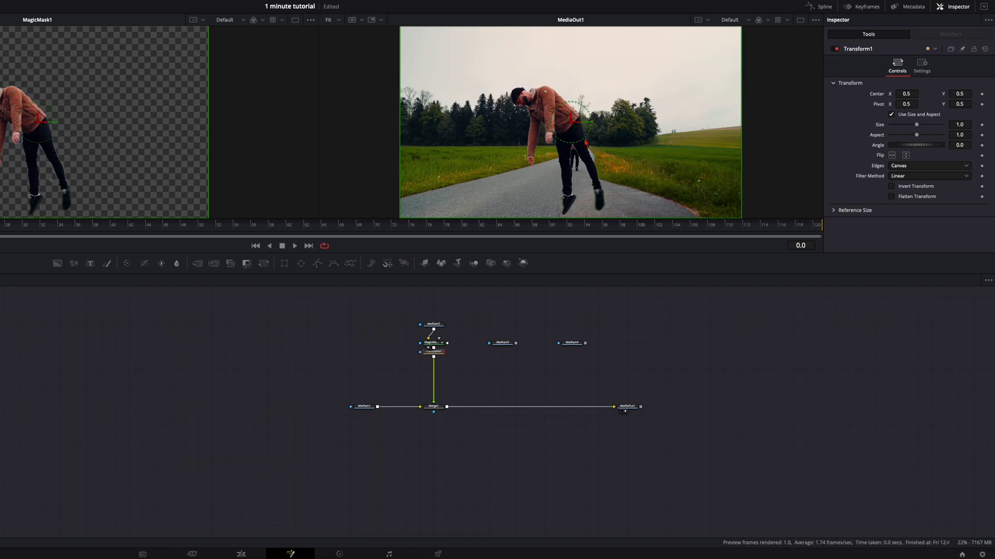
drag(586, 143, 798, 103)
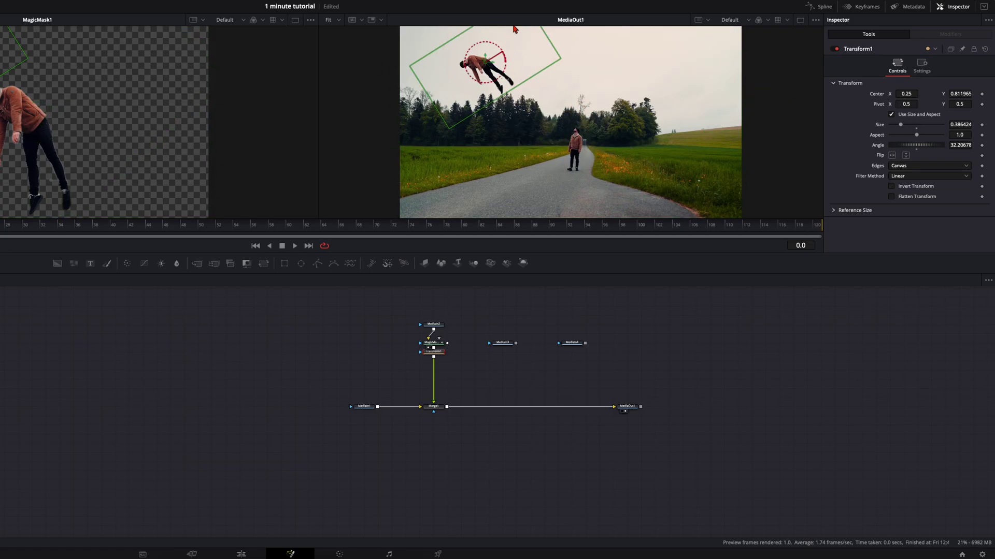
drag(508, 66, 483, 66)
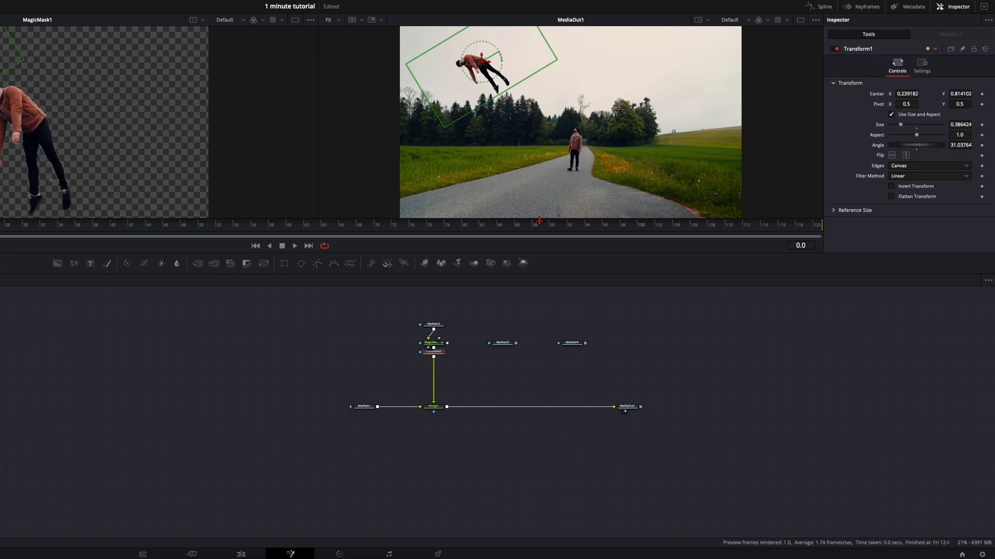
Align MediaIn3 and MediaIn4 with MediaIn2 and merge each one into the main node chain before MediaOut1
drag(501, 344, 501, 326)
drag(567, 348, 490, 411)
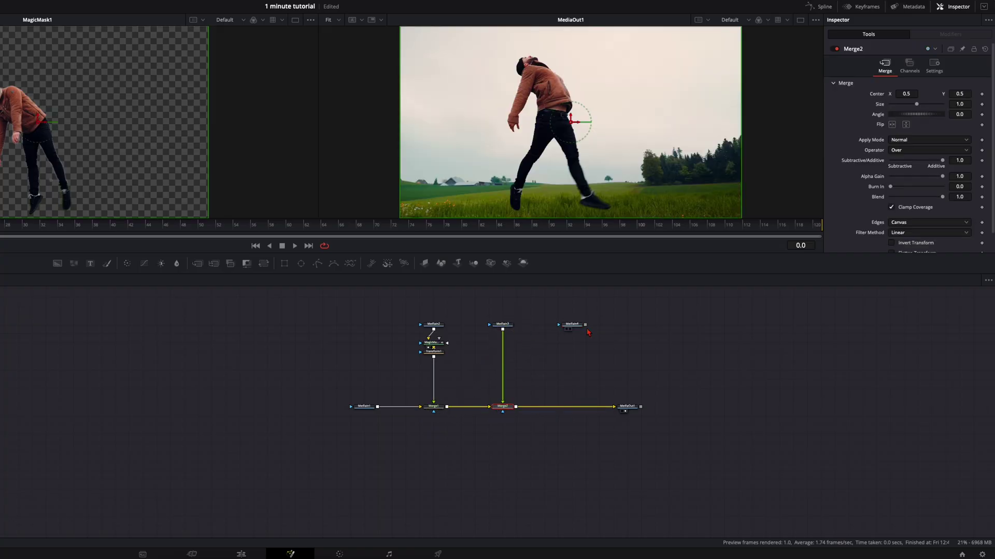
drag(587, 328, 513, 406)
Insert a Magic Mask node below MediaIn3, line it up with the first mask and show it in the left viewer
click(502, 324)
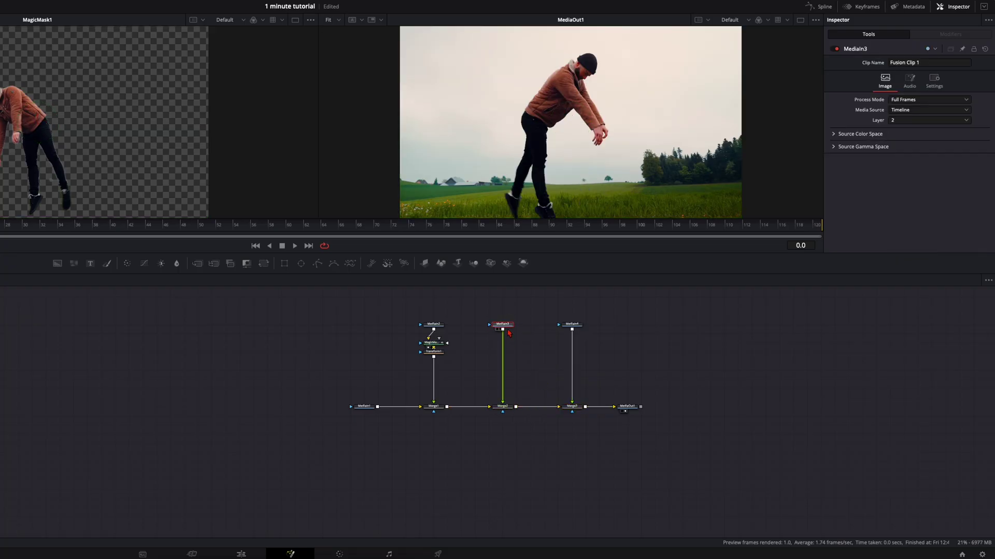
key(shift+space)
text(magic)
key(Return)
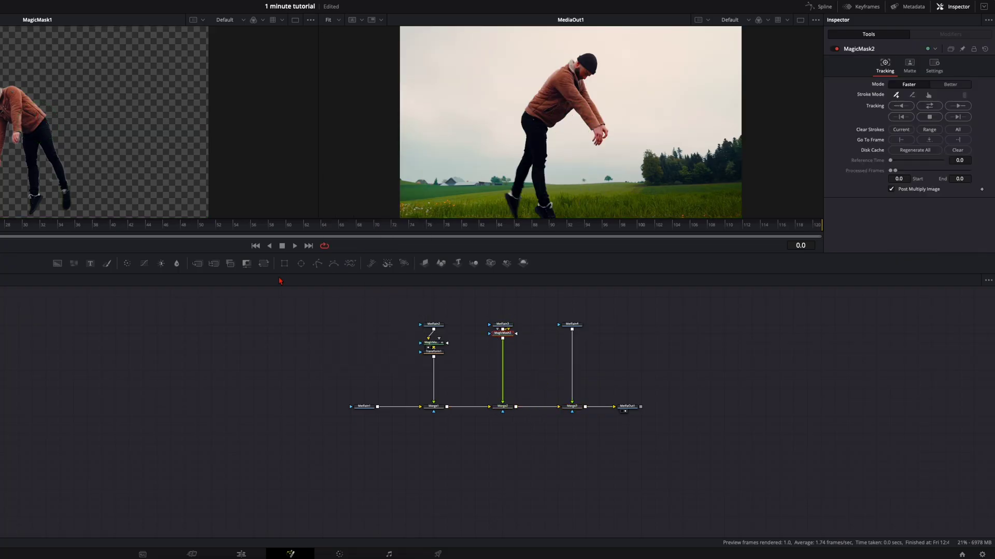
drag(500, 333, 502, 342)
key(1)
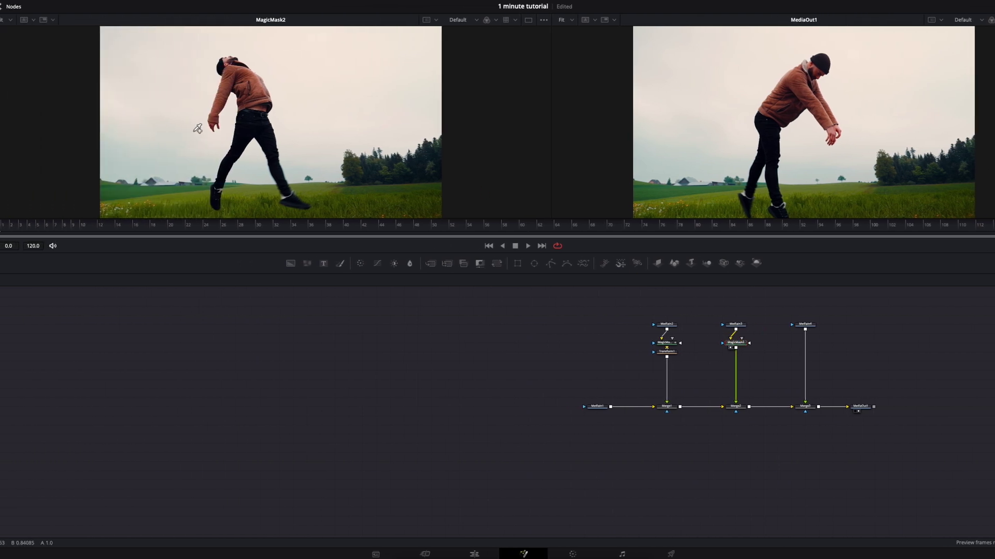
Paint strokes over the jumping man's head, arm and body in MagicMask2 and track the mask
mouse_move(220, 115)
mouse_down()
mouse_move(227, 66)
mouse_move(243, 74)
mouse_move(253, 111)
mouse_move(244, 132)
mouse_up()
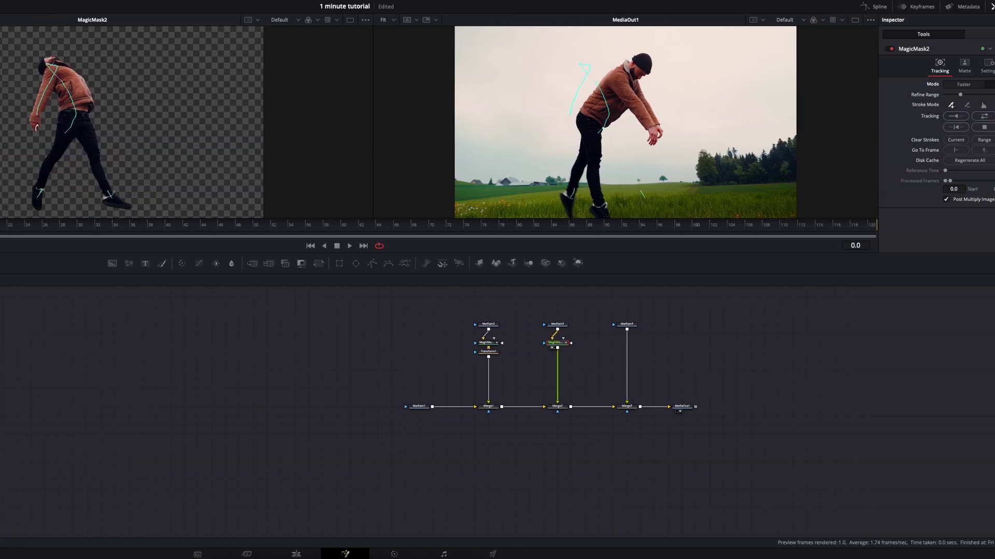
click(939, 117)
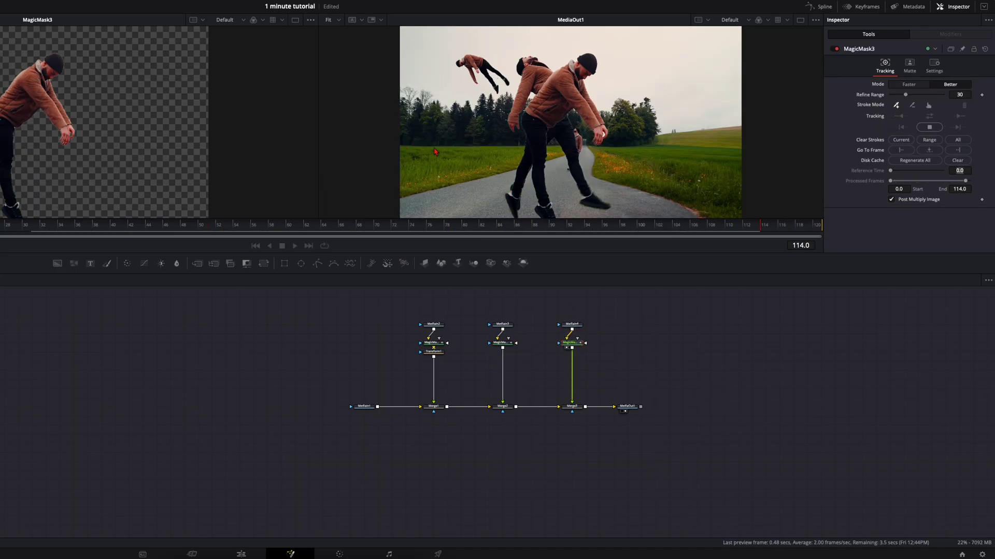
Copy Transform1 after MagicMask2 and MagicMask3 and spread the copied figures across the sky at about 0.82, 0.80 and 0.44, 0.65
click(435, 354)
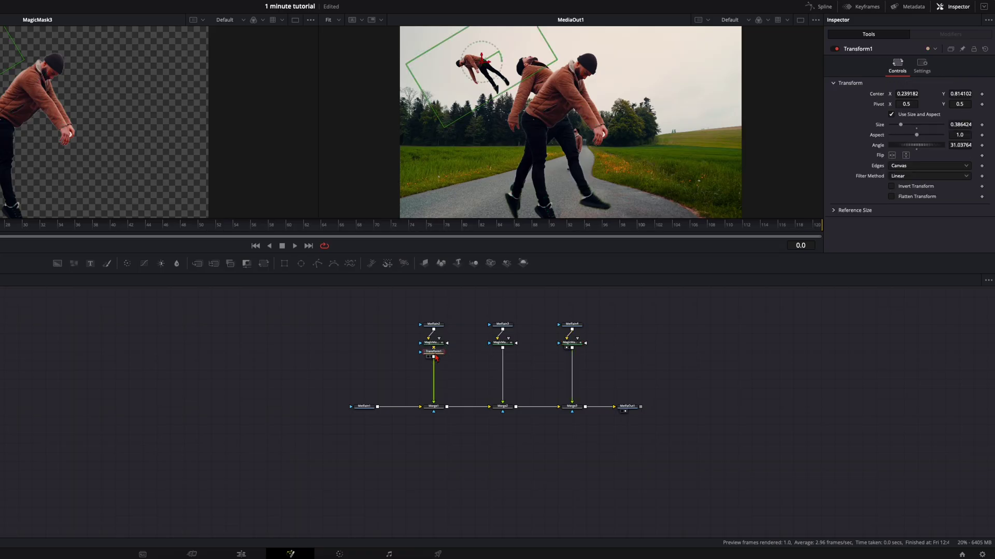
click(500, 343)
key(ctrl+v)
click(575, 345)
key(ctrl+v)
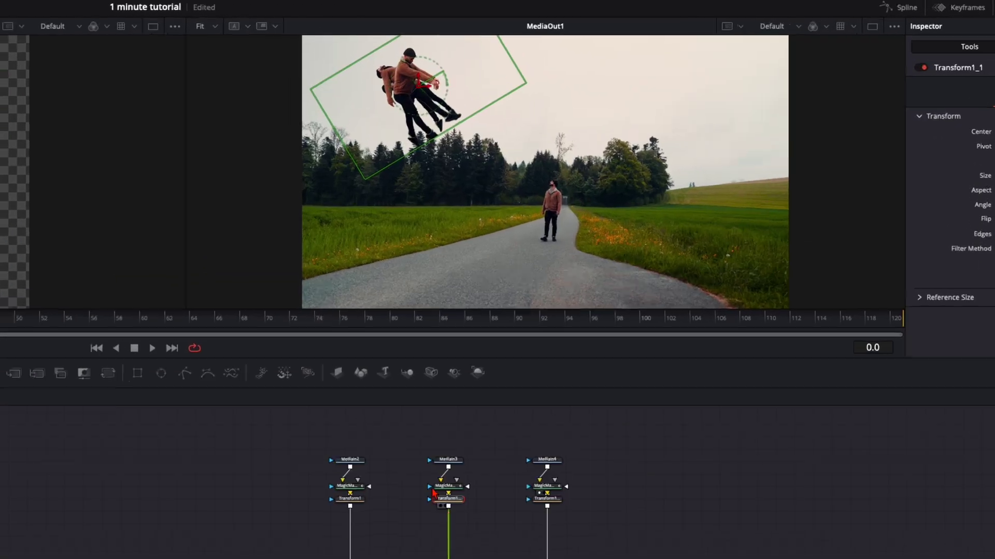
drag(402, 100, 711, 101)
drag(533, 94, 506, 136)
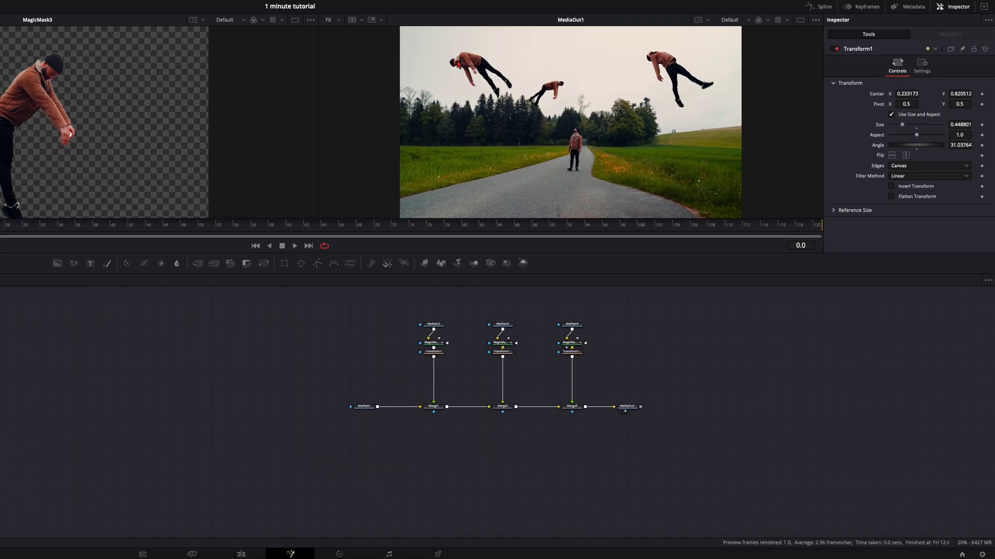
Add a Color Corrector after Transform1 and darken the first floating man by lowering Gain to 0.52
click(441, 354)
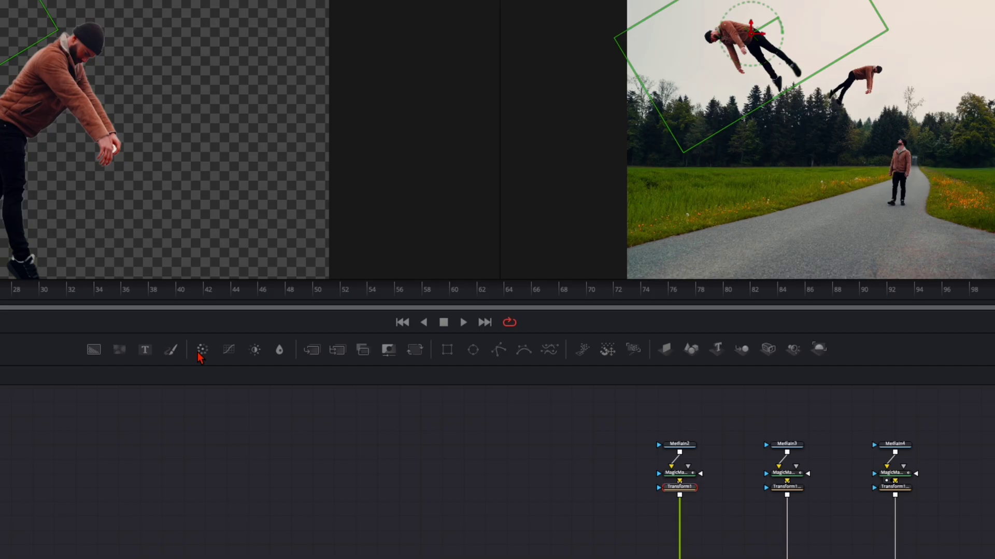
click(199, 355)
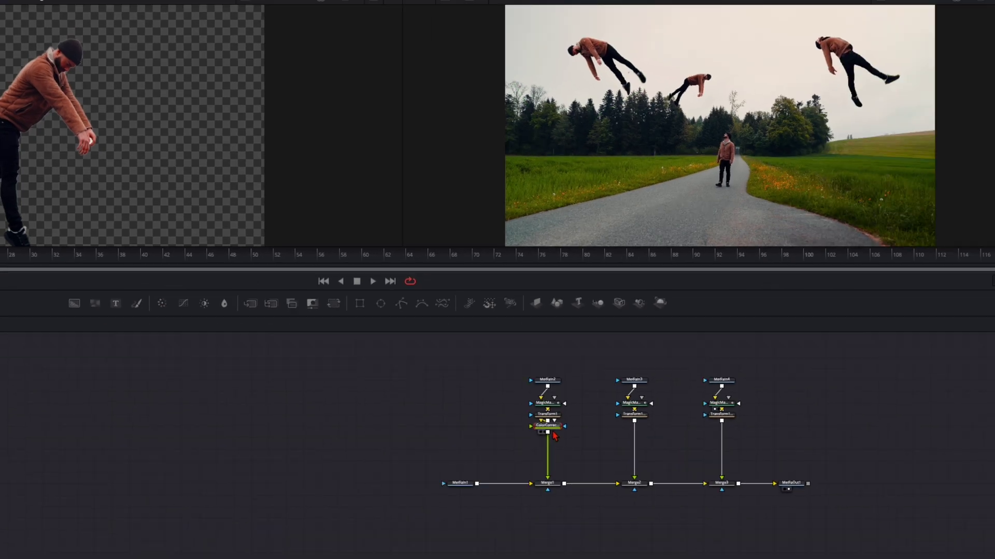
click(686, 529)
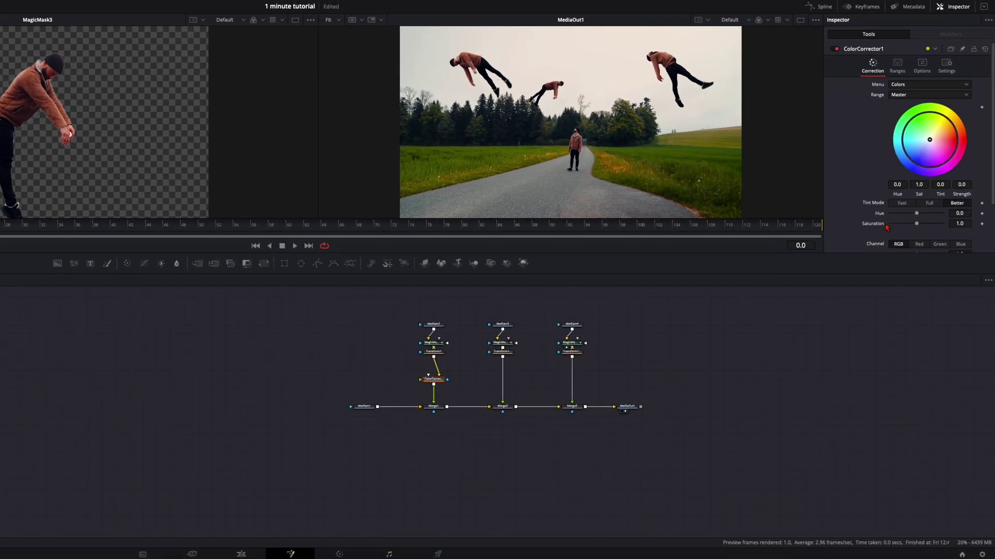
scroll(923, 205, down, 3)
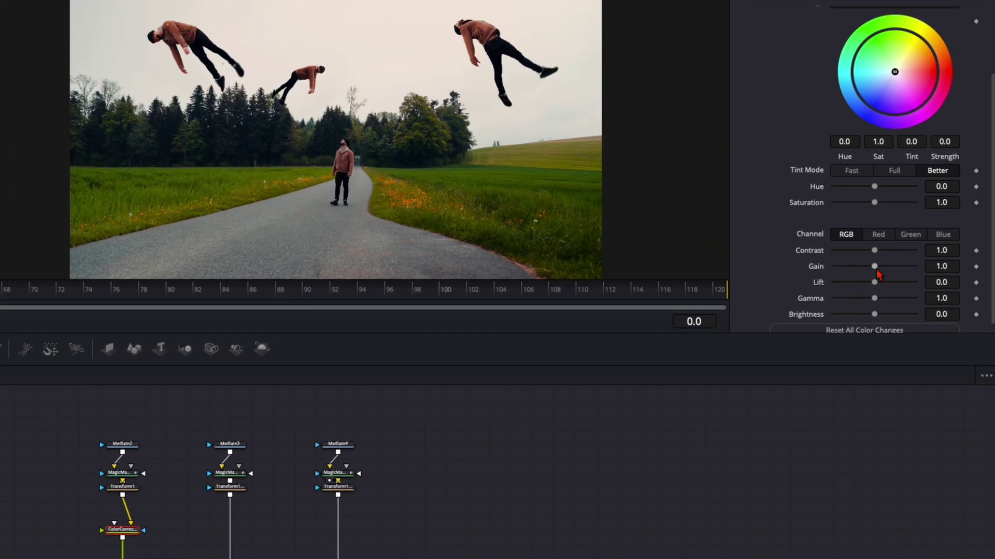
drag(950, 266, 862, 266)
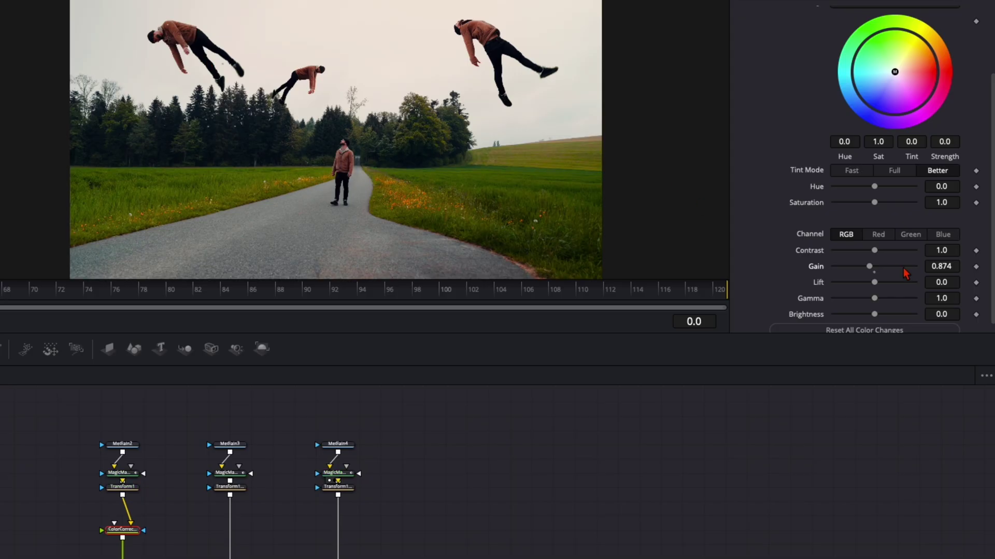
drag(868, 267, 854, 271)
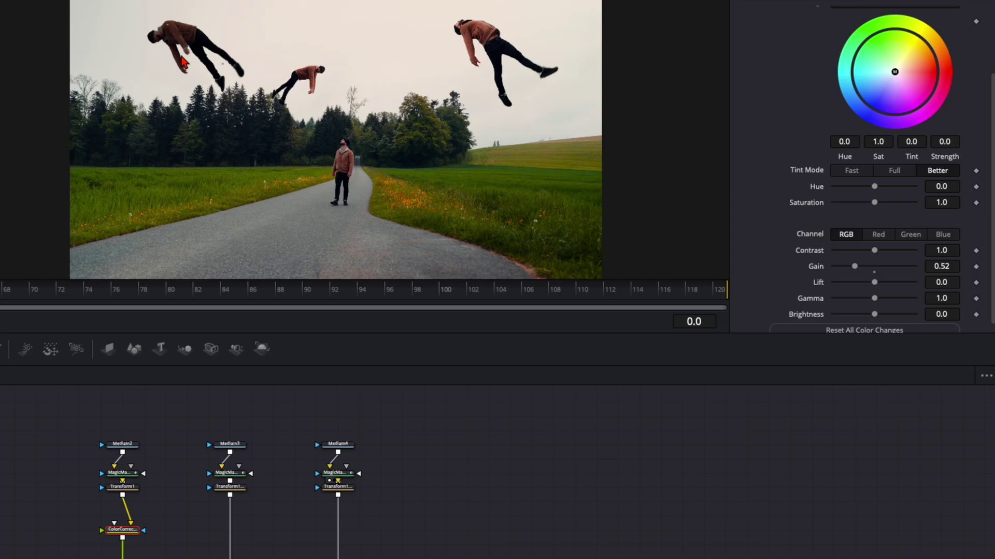
Move ColorCorrector1 closer to Transform1, paste copies of it after the other two transforms, and play back the composite
drag(128, 532, 129, 519)
key(ctrl+c)
click(229, 488)
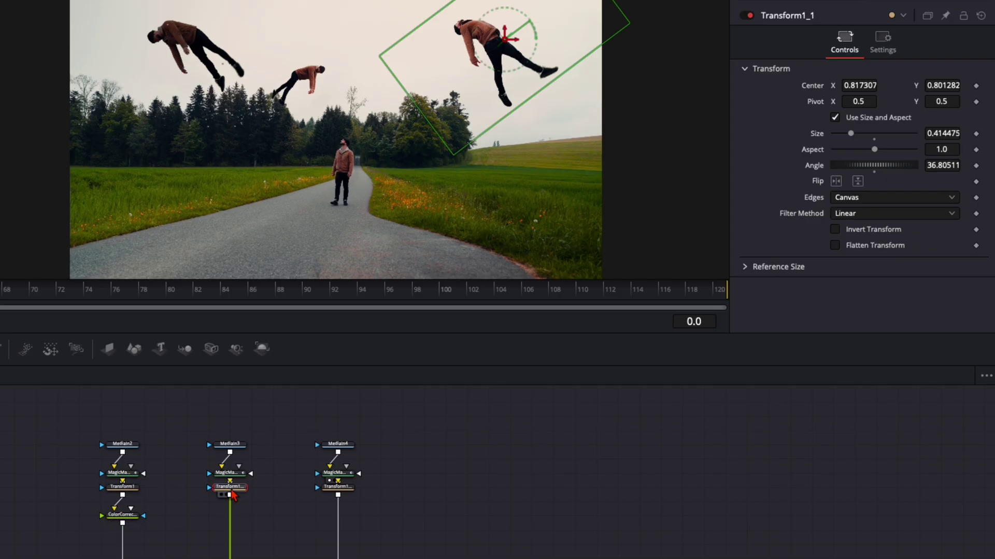
key(ctrl+v)
click(338, 488)
key(ctrl+v)
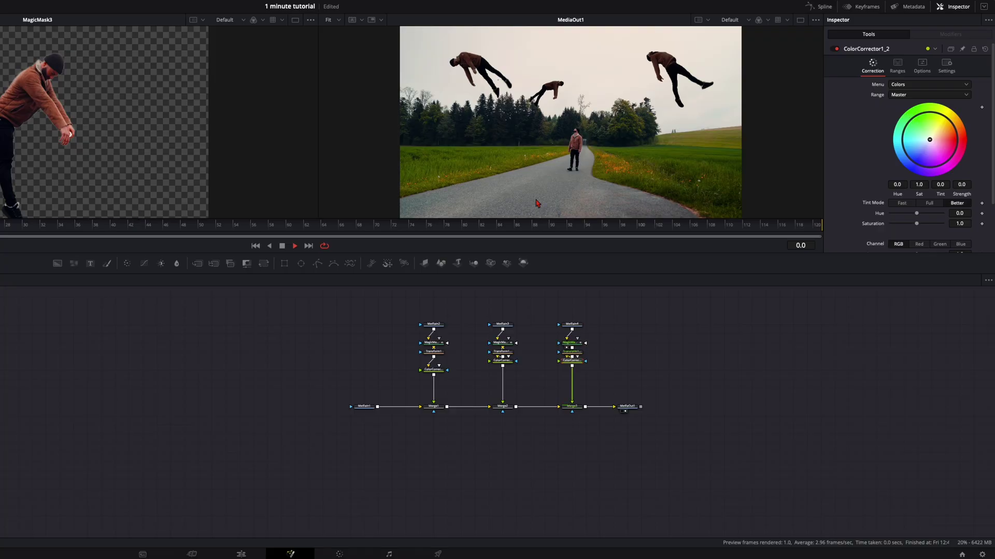
key(space)
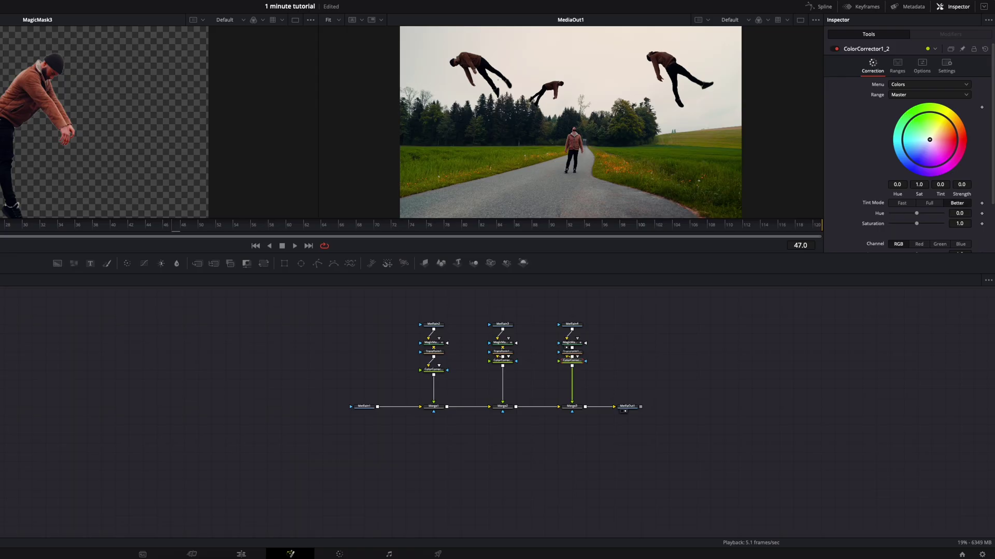
Keyframe Transform1's Center at about 0.226, 0.797 on frame 0 and about 0.255, 0.857 on frame 120
click(426, 353)
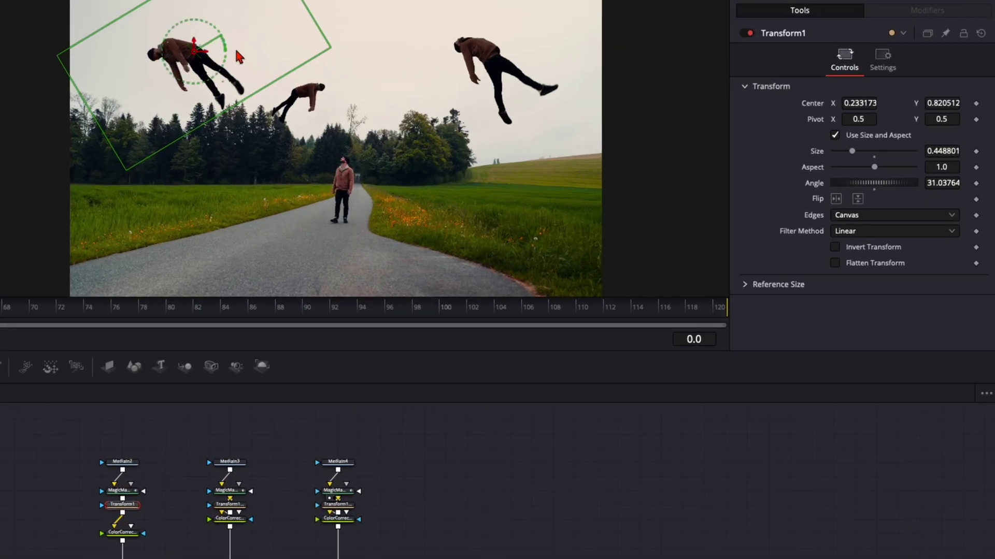
drag(198, 55, 191, 63)
click(976, 103)
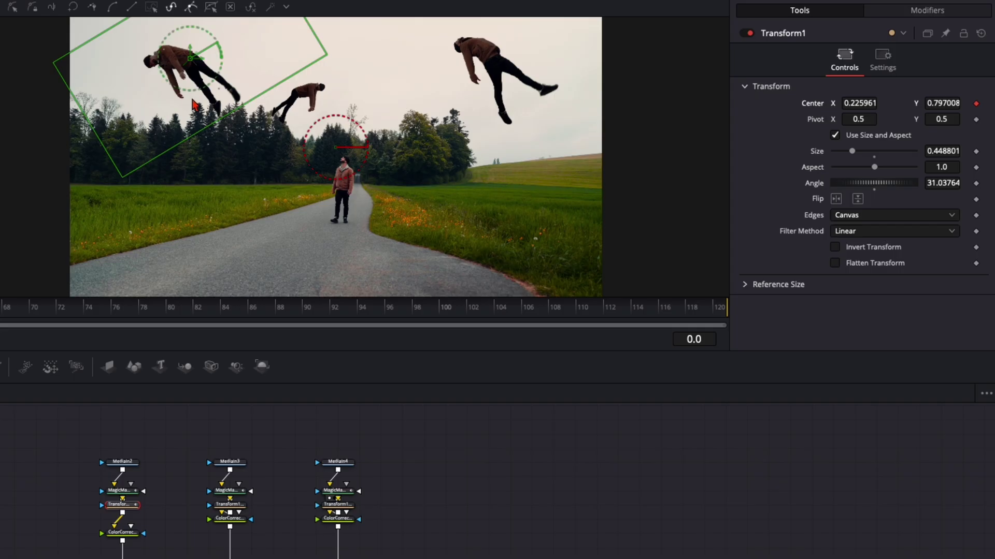
click(710, 309)
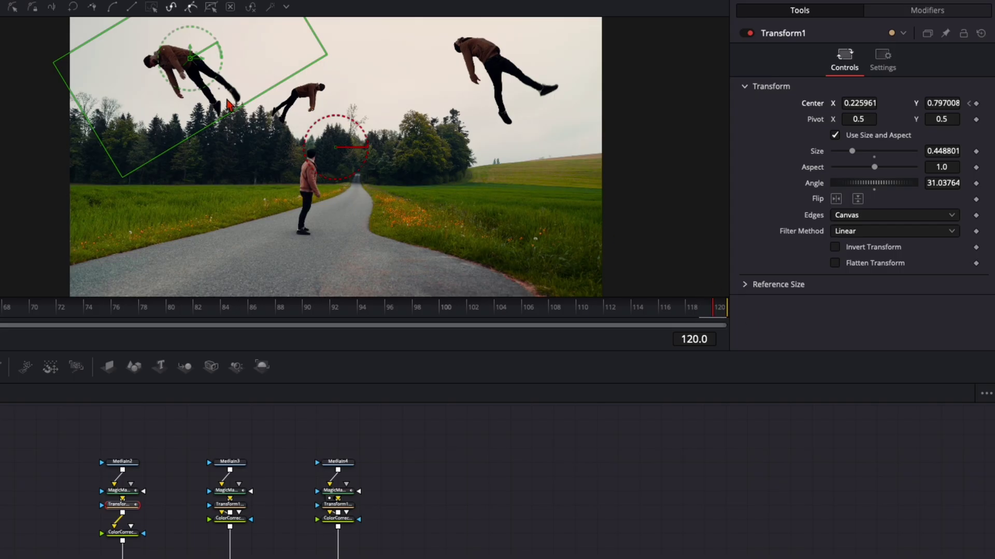
drag(193, 63, 208, 46)
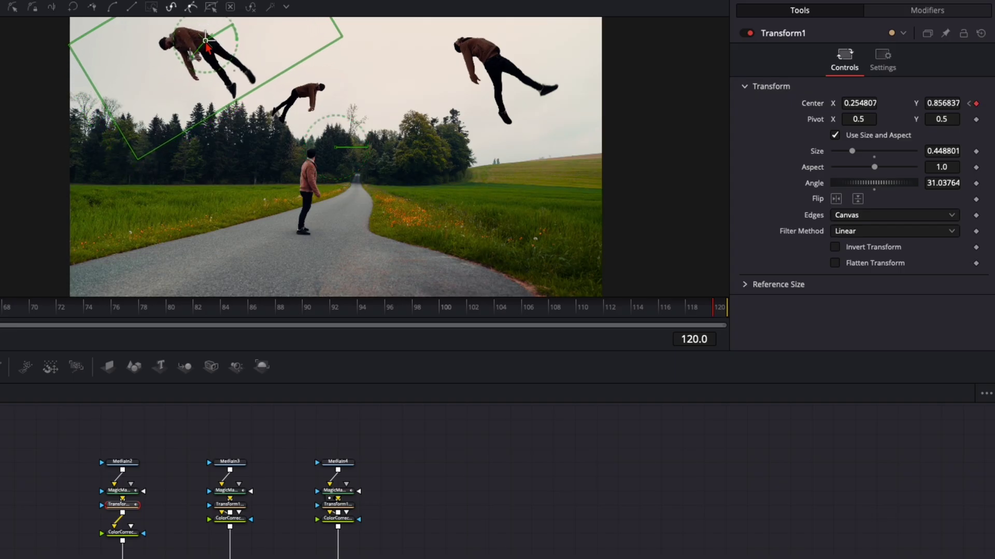
Keyframe Transform1's Angle at frame 0, rotate the figure to about 40.1° at frame 120, and preview the animation
click(968, 104)
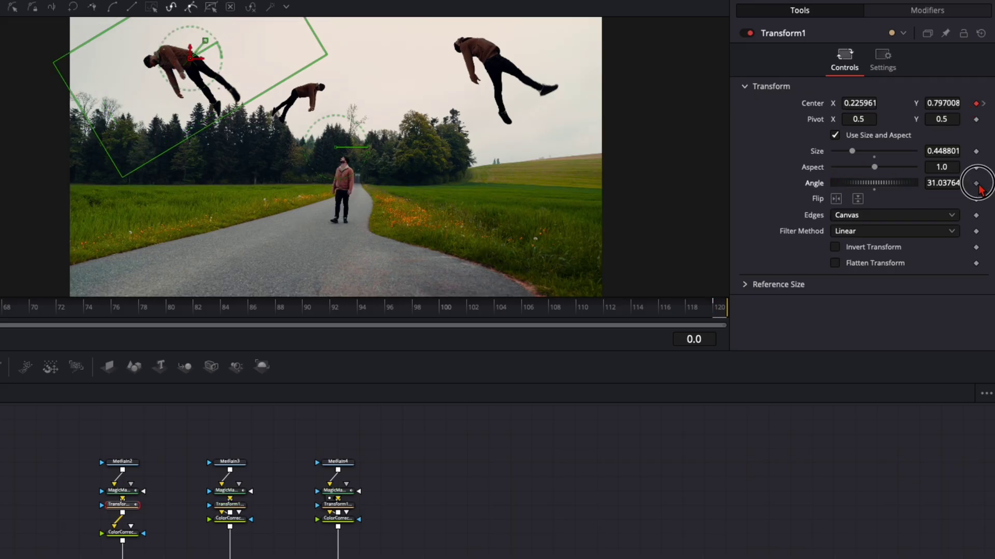
click(982, 103)
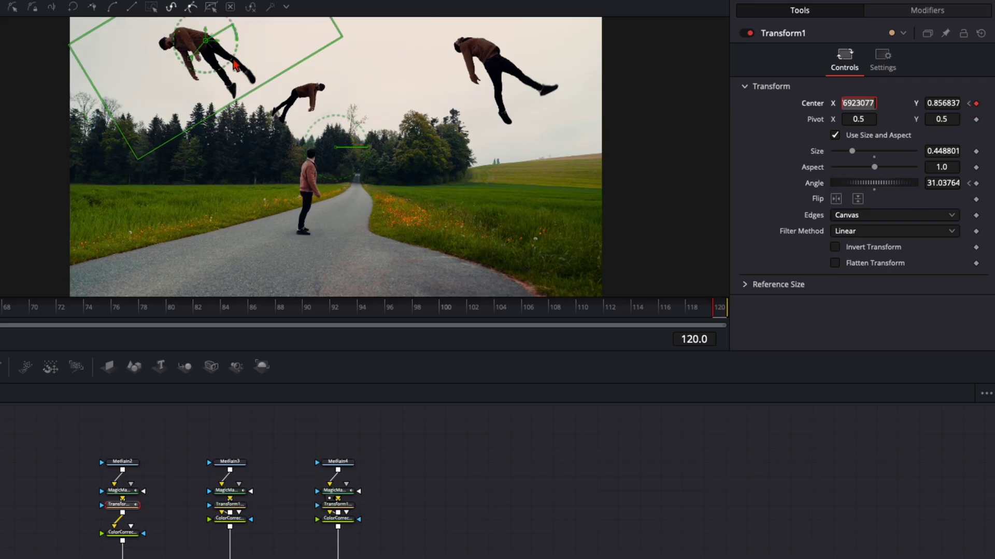
drag(236, 62, 206, 40)
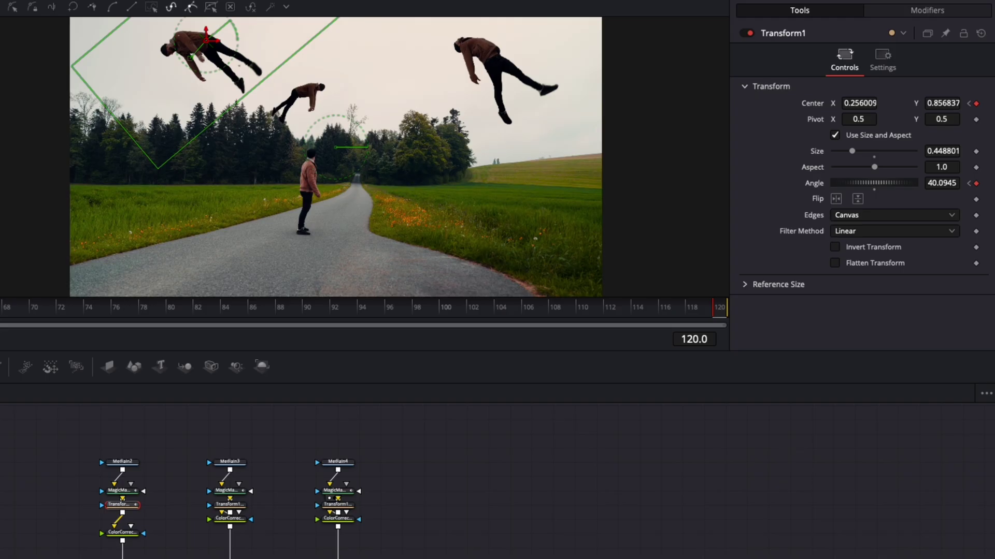
key(space)
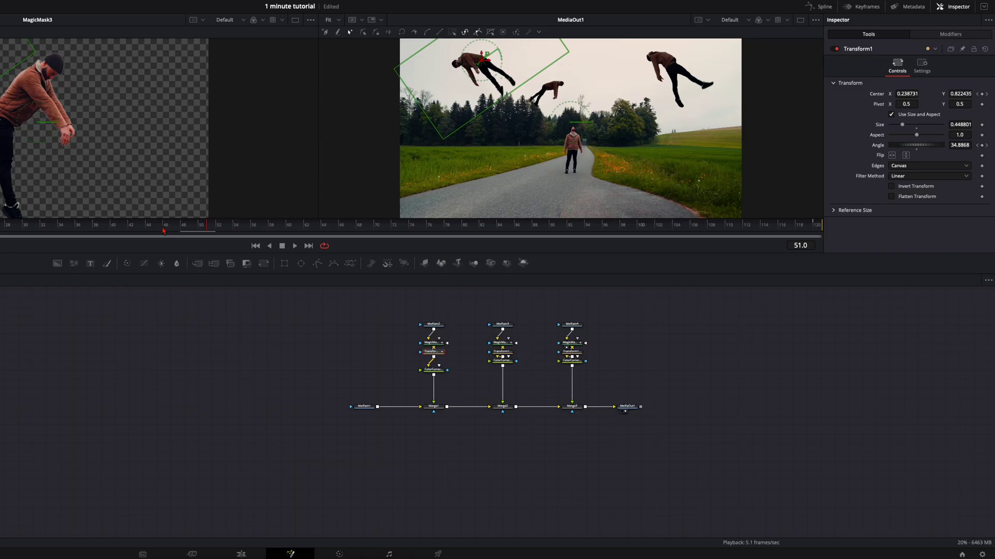
drag(206, 229, 330, 222)
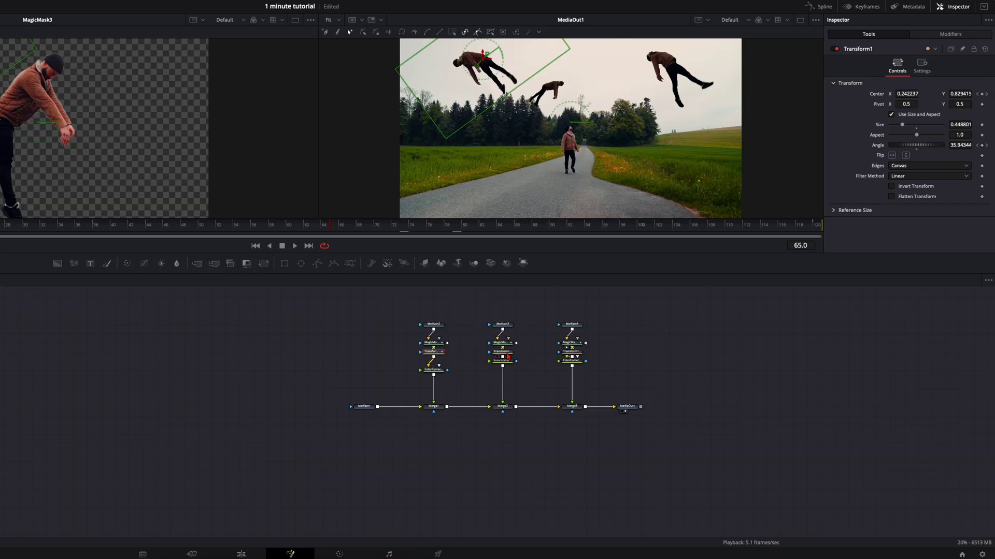
Keyframe Transform1_1's Center and Angle at frame 0, and at frame 120 raise Center Y to about 0.88 and rotate to about 46.7°
key(Home)
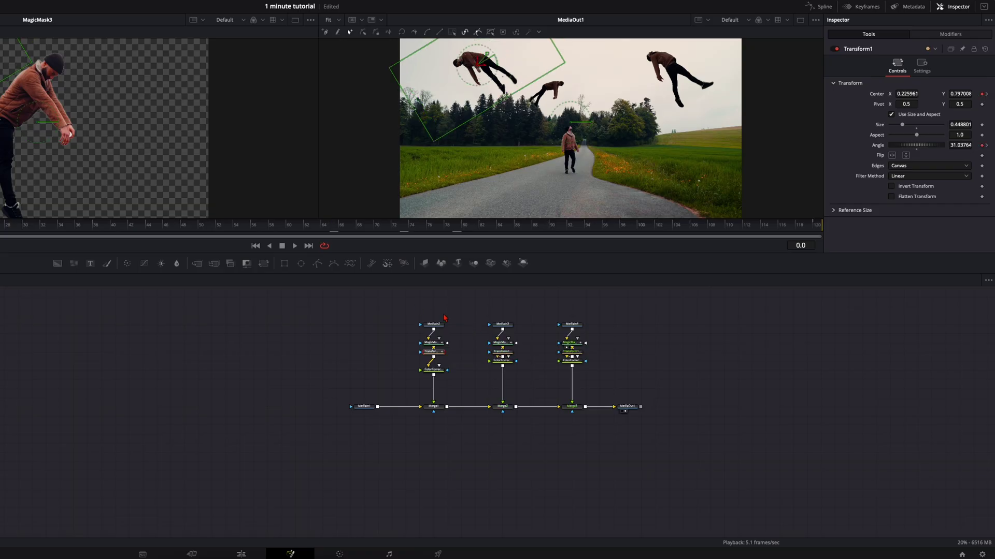
click(503, 351)
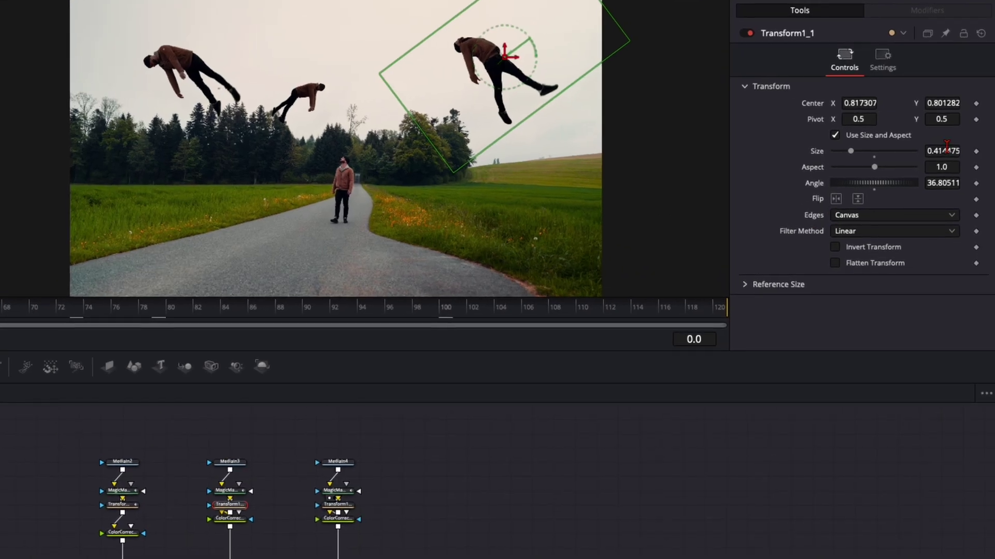
click(977, 184)
click(977, 103)
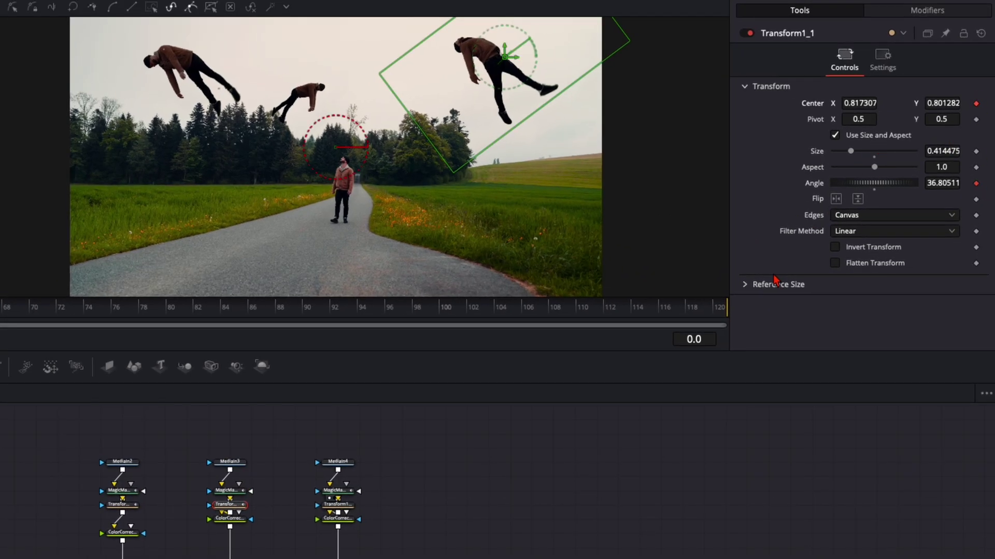
click(727, 311)
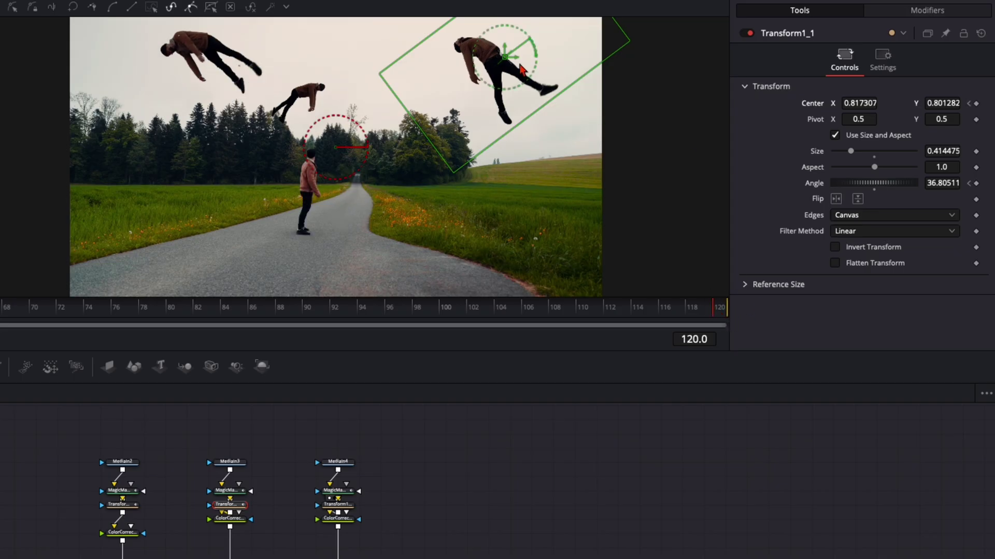
drag(506, 64, 534, 51)
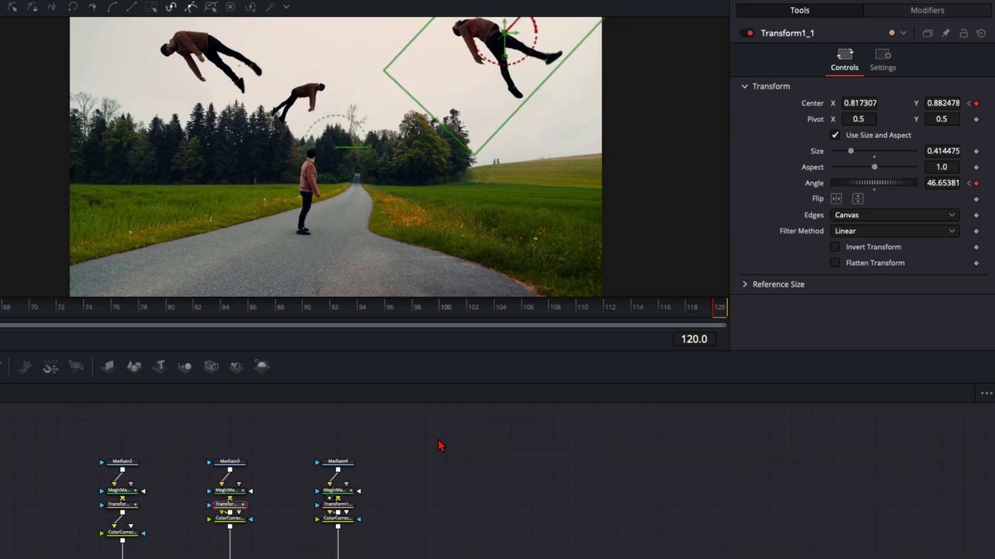
Keyframe Transform1_2's Center at about 0.442, 0.645 and its Angle on frame 0, and shift the small figure slightly at the last frame
click(340, 507)
key(Home)
drag(307, 105, 307, 109)
click(976, 183)
click(976, 103)
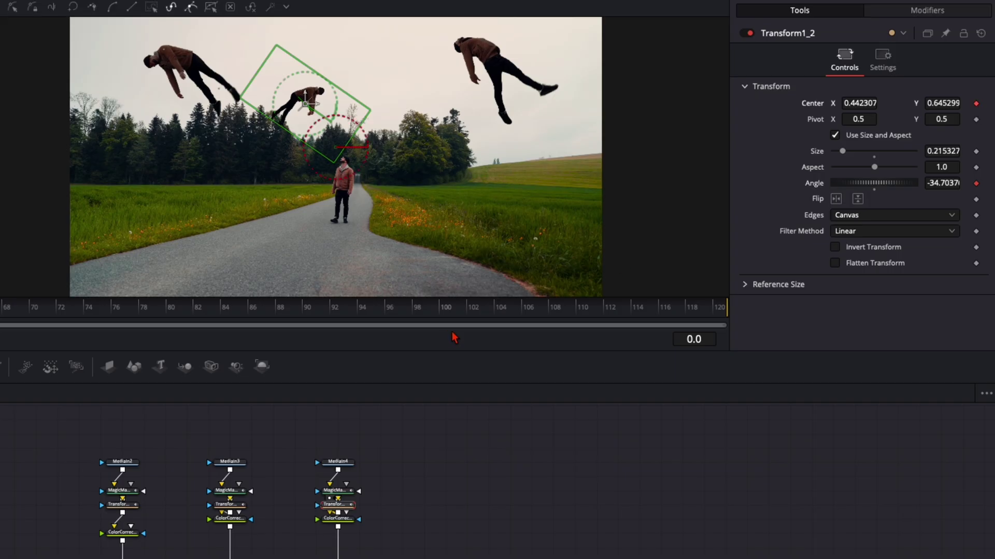
key(End)
drag(306, 104, 291, 97)
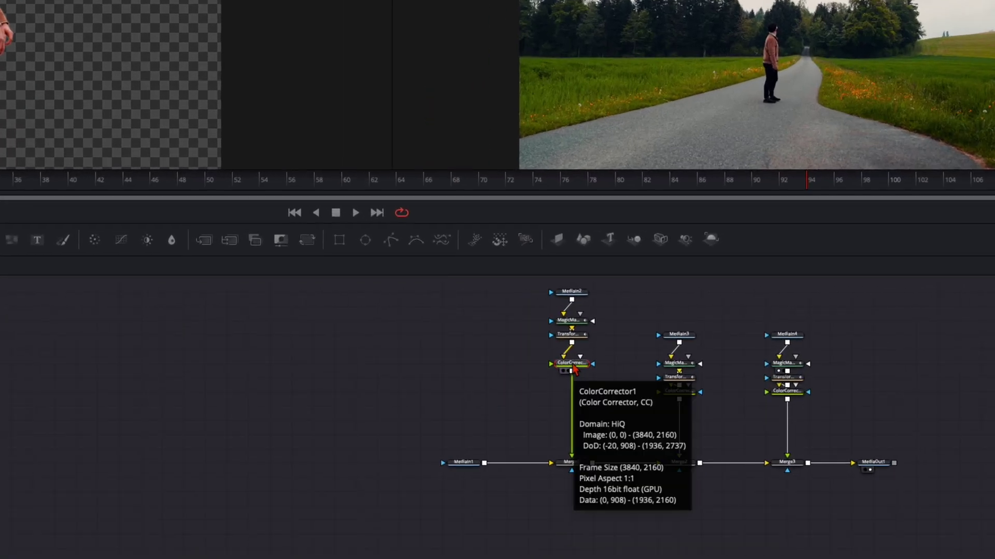
Insert a Displace node after ColorCorrector1 and place it midway between the color corrector and Merge1
key(shift+space)
text(magic)
key(BackSpace)
key(BackSpace)
key(BackSpace)
key(BackSpace)
key(BackSpace)
text(displ)
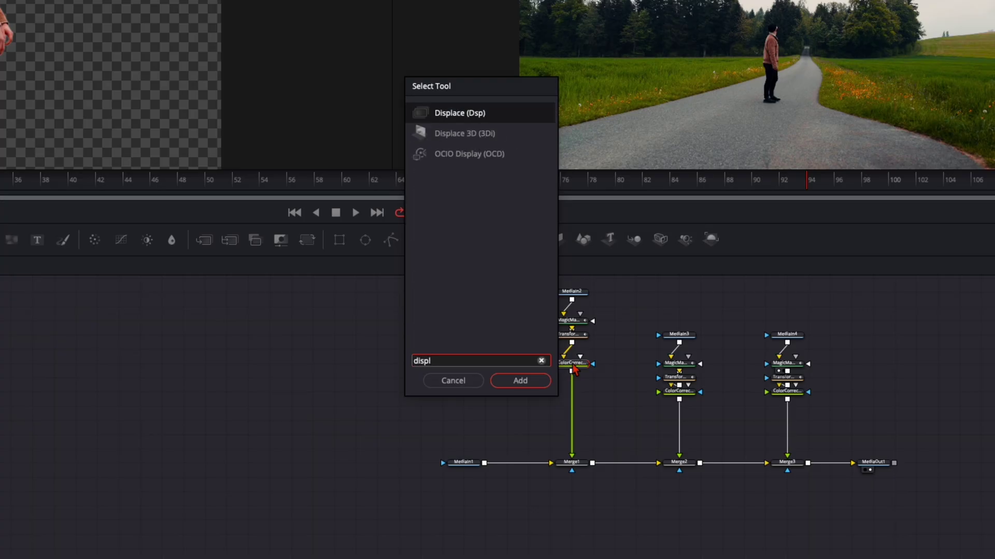
key(Return)
drag(578, 378, 577, 406)
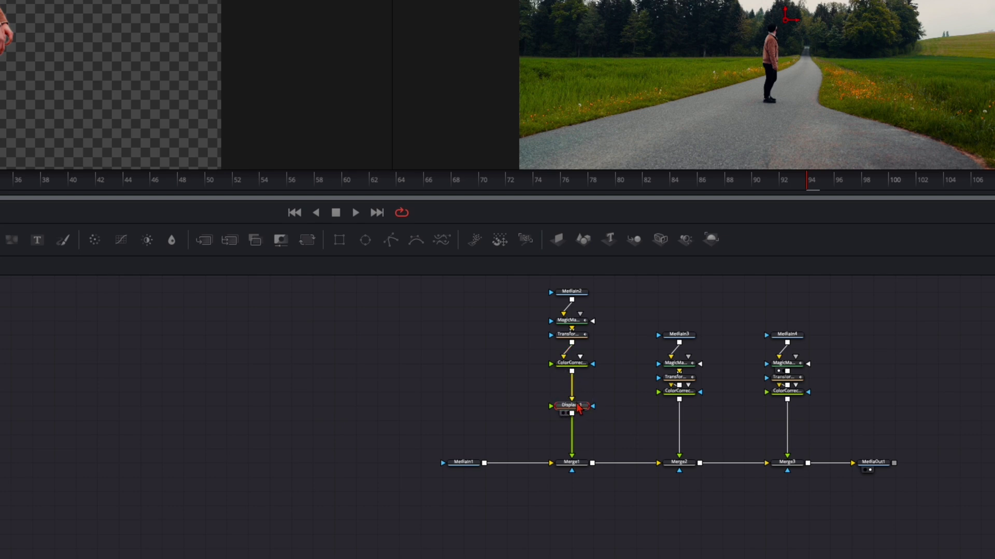
Add a FastNoise node, connect it to Displace1's foreground input, and align it beside the displace node
click(455, 396)
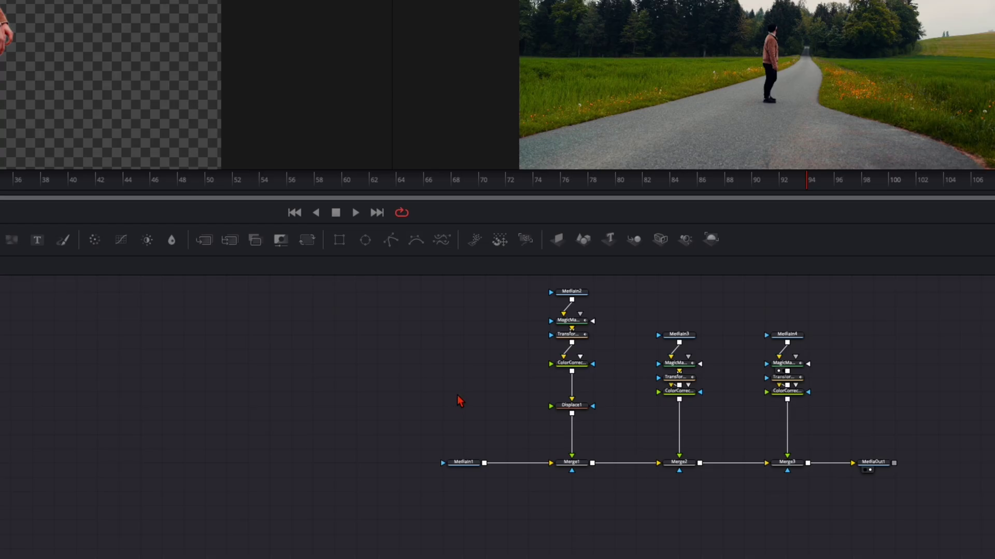
key(shift+space)
text(displ)
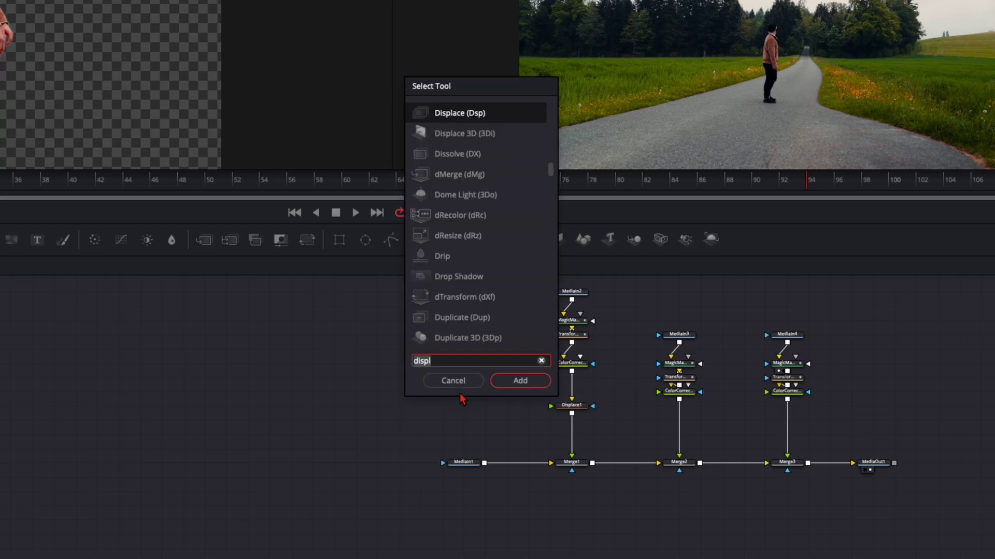
key(BackSpace)
key(BackSpace)
key(BackSpace)
key(BackSpace)
key(BackSpace)
text(fast)
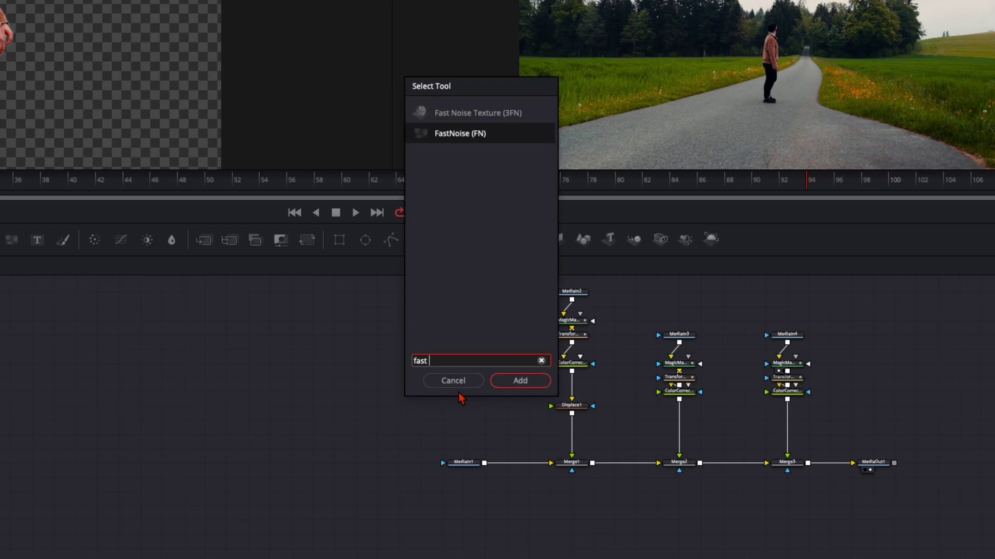
key(Return)
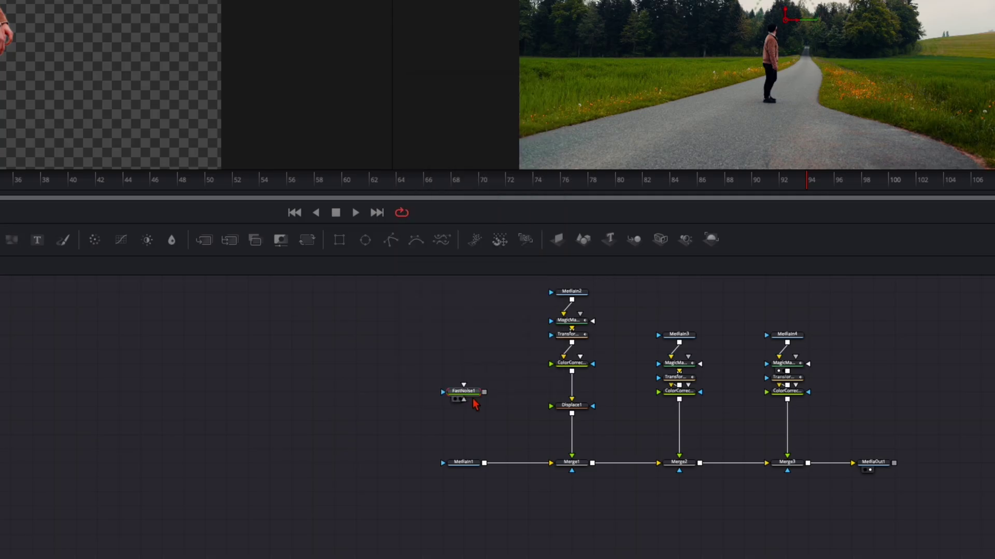
drag(485, 394, 552, 410)
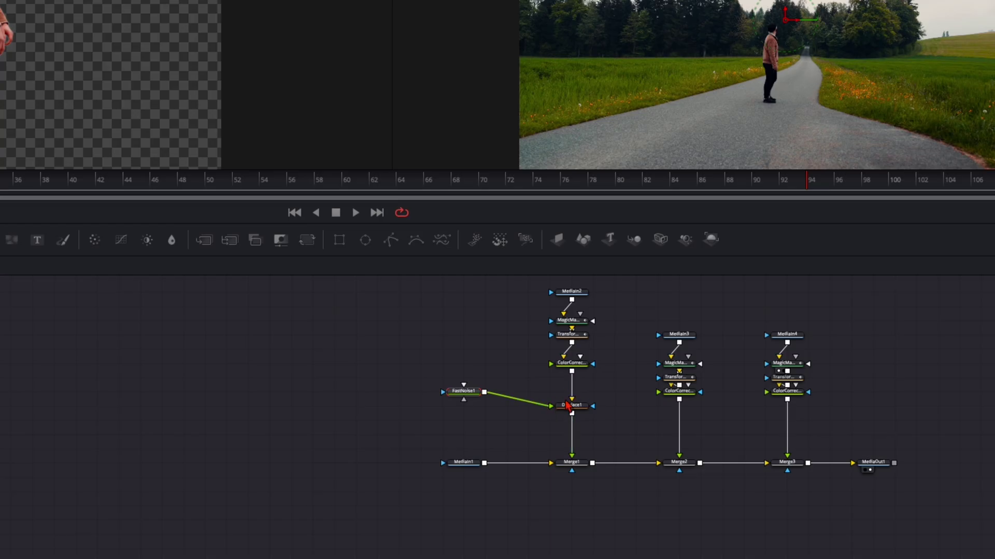
drag(463, 392, 484, 403)
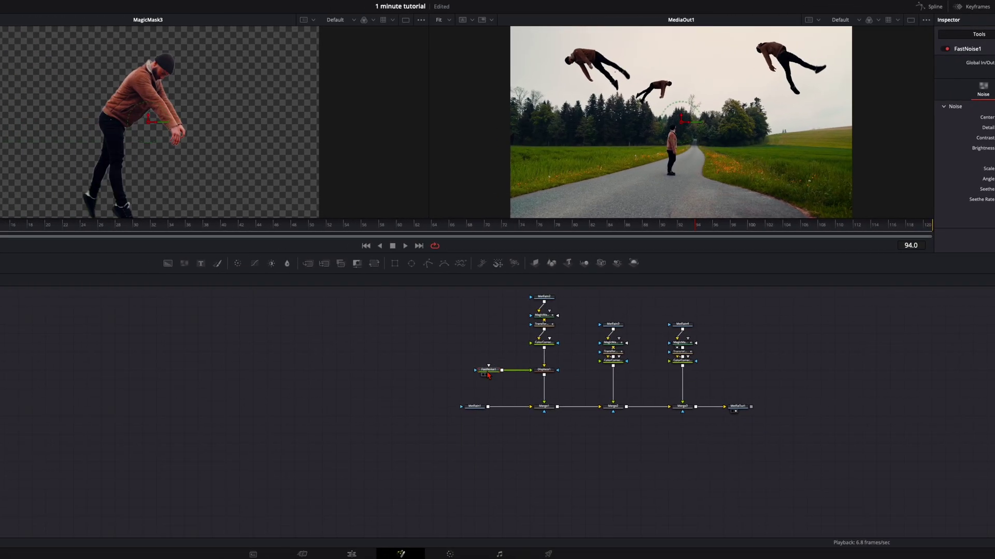
View FastNoise1, unlock X/Y, and set X Scale 20, Y Scale 0, Contrast about 3.03 and Detail about 3.07
click(607, 377)
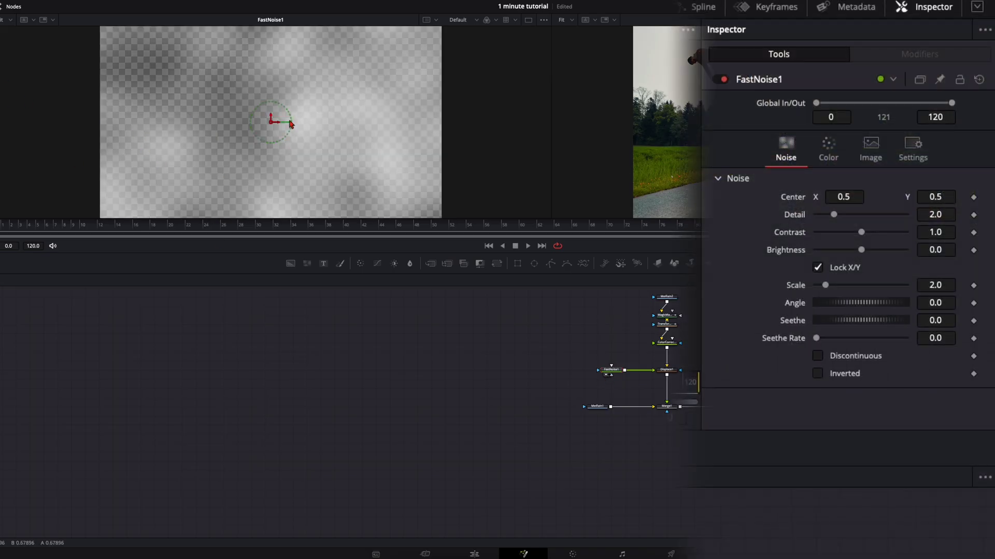
click(817, 267)
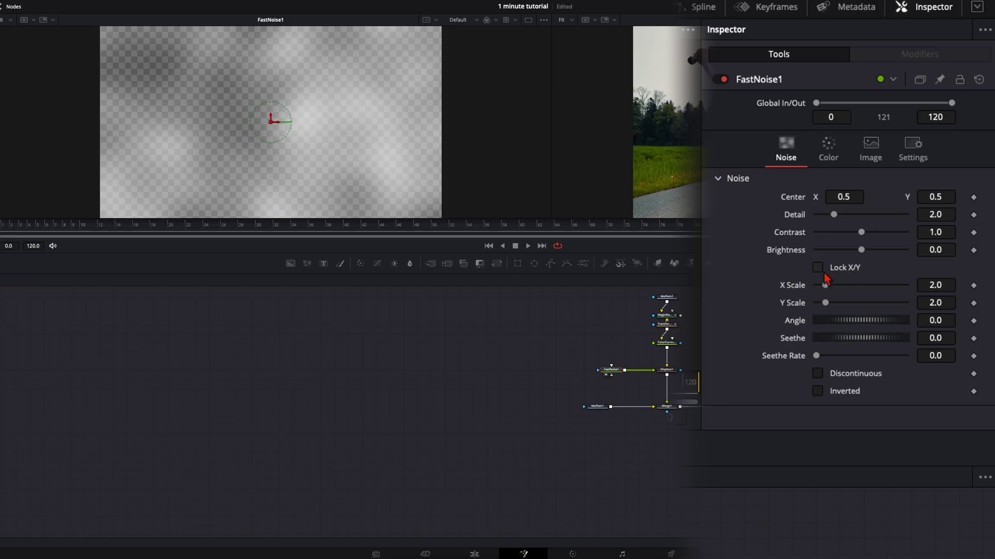
drag(817, 307, 915, 293)
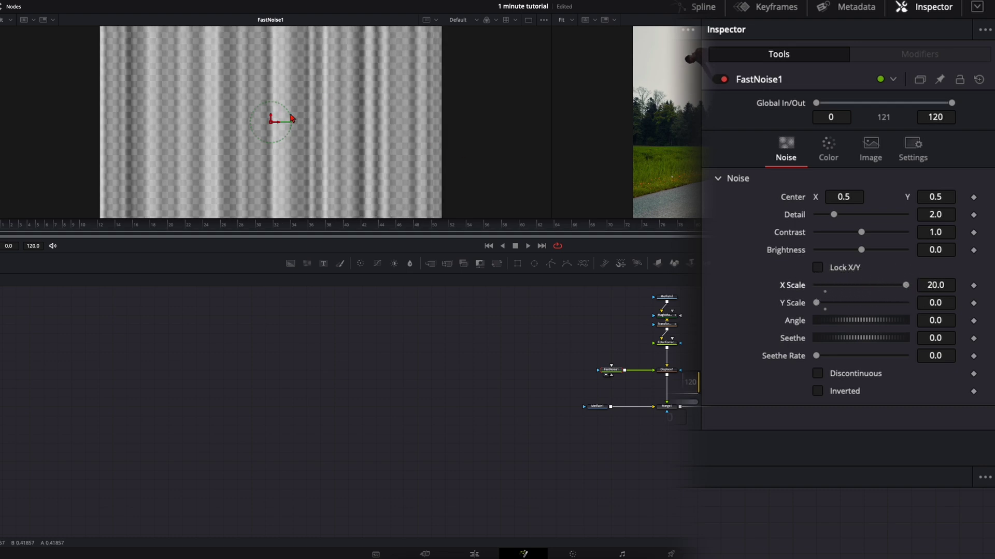
drag(864, 236, 887, 237)
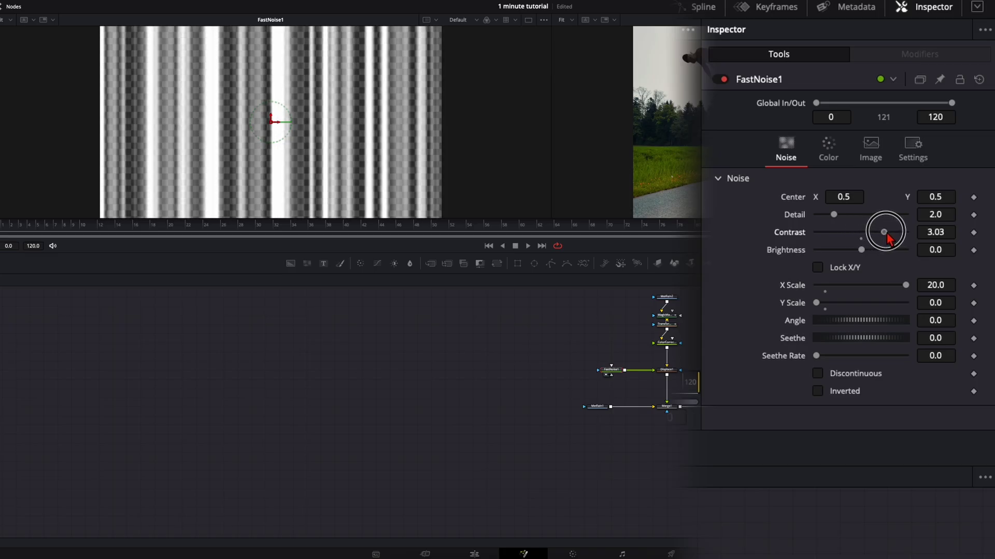
drag(834, 219, 846, 220)
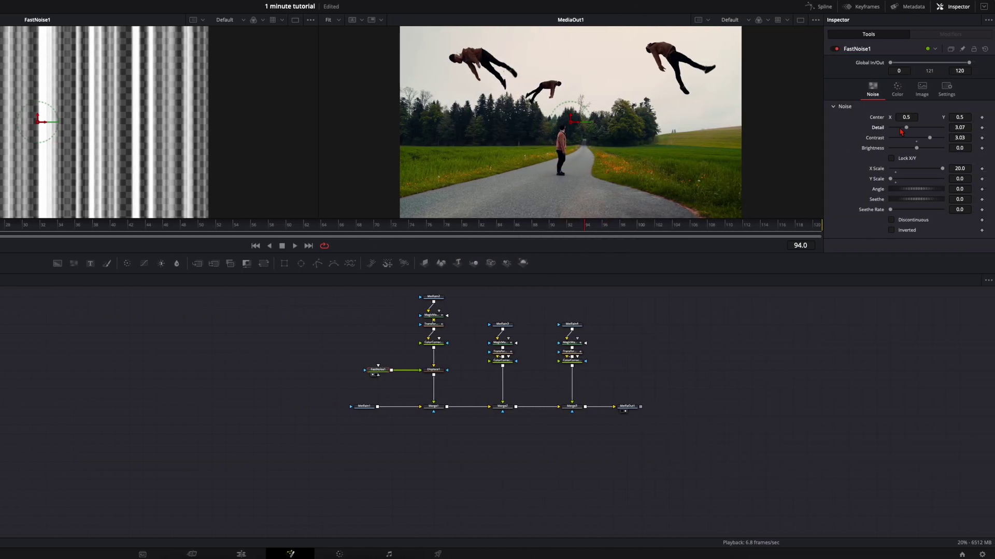
Switch Displace1's Type to X Y and raise Y Refraction to 0.025
click(435, 372)
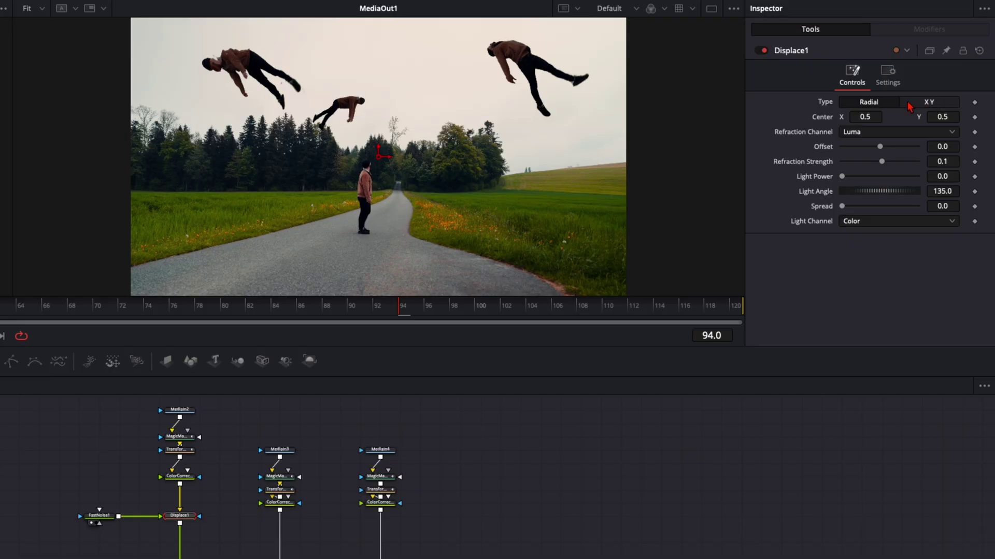
click(929, 102)
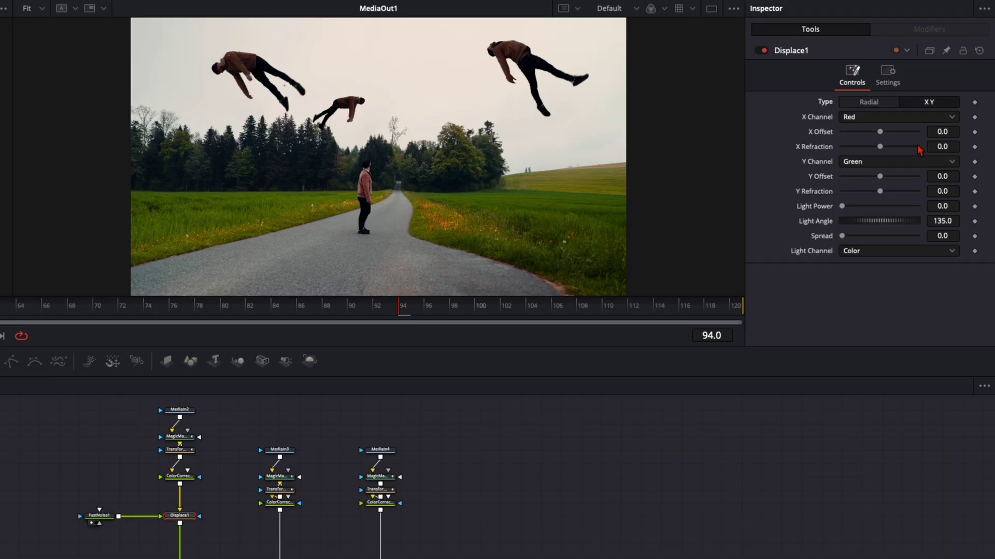
mouse_move(880, 191)
mouse_down()
mouse_move(895, 195)
mouse_move(887, 193)
mouse_up()
drag(887, 192, 892, 193)
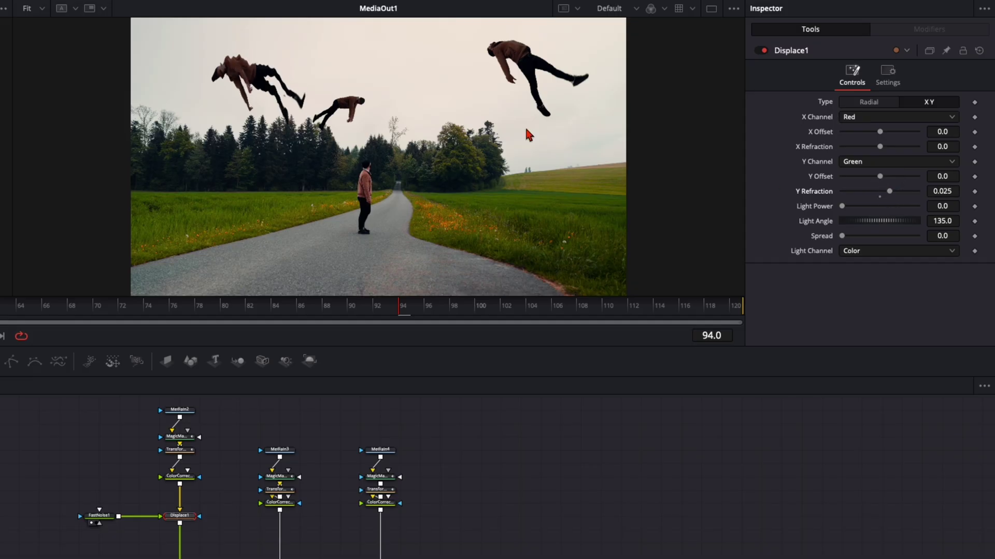
Raise FastNoise1's Contrast to about 3.86, keeping Brightness at 0 and X Scale at 20
click(105, 521)
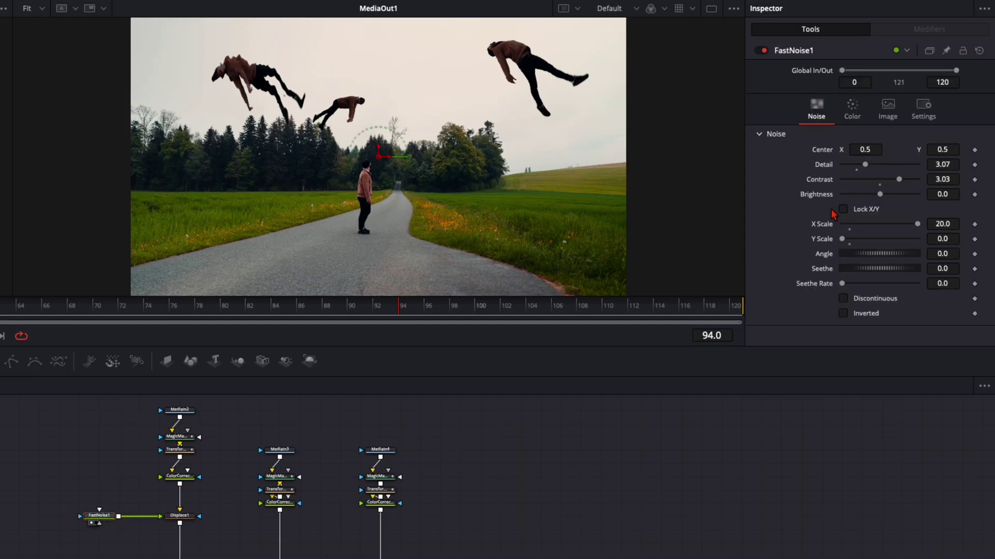
drag(898, 181, 907, 183)
click(880, 194)
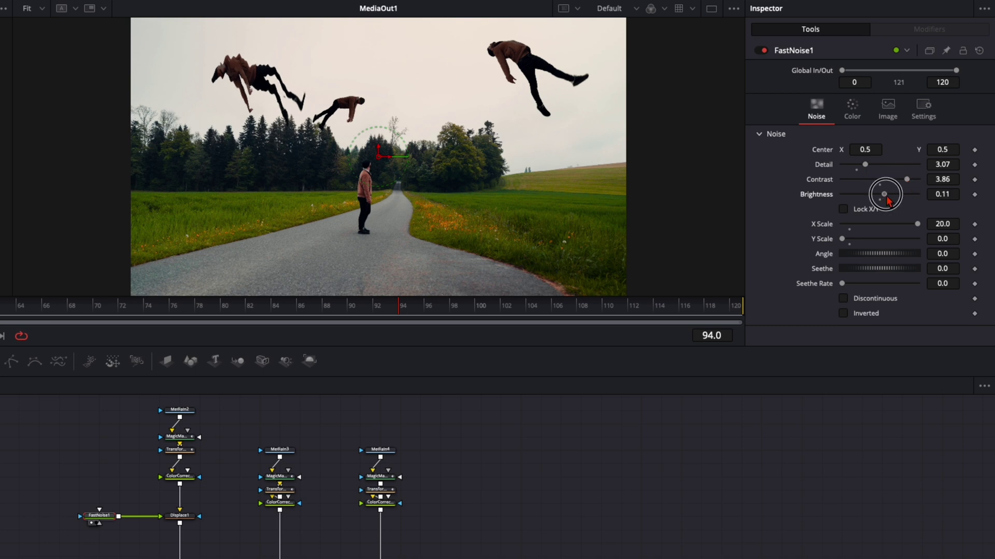
mouse_move(917, 225)
mouse_down()
mouse_move(907, 227)
mouse_move(922, 227)
mouse_up()
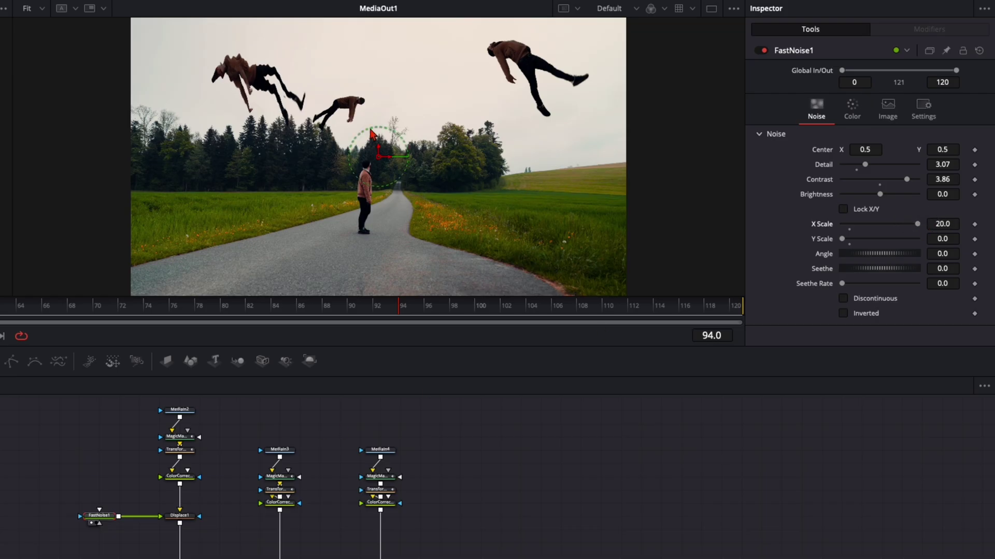
Keyframe Displace1's Y Refraction at 0.016 on the last frame and 0 on frame 0, and preview the distortion
click(176, 518)
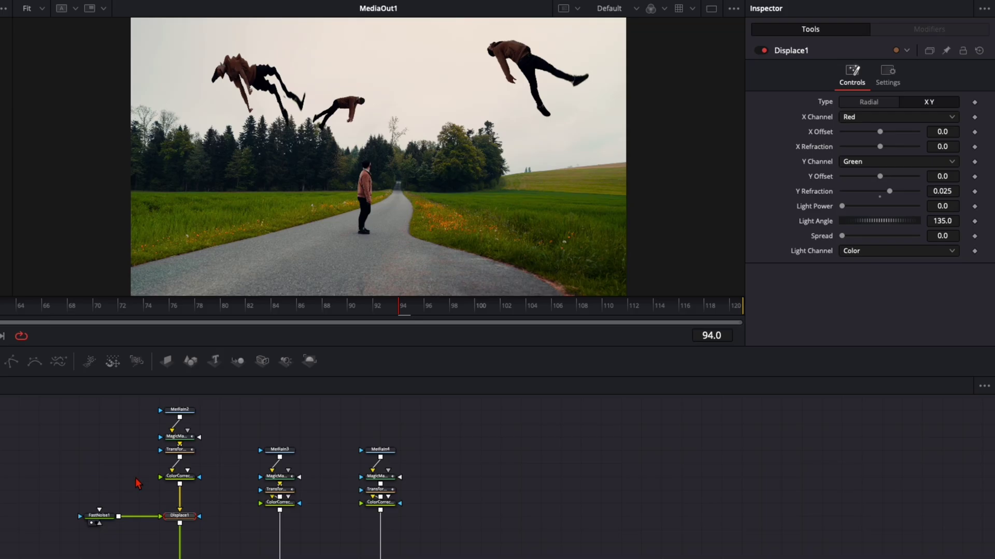
drag(891, 192, 887, 199)
click(737, 310)
click(975, 191)
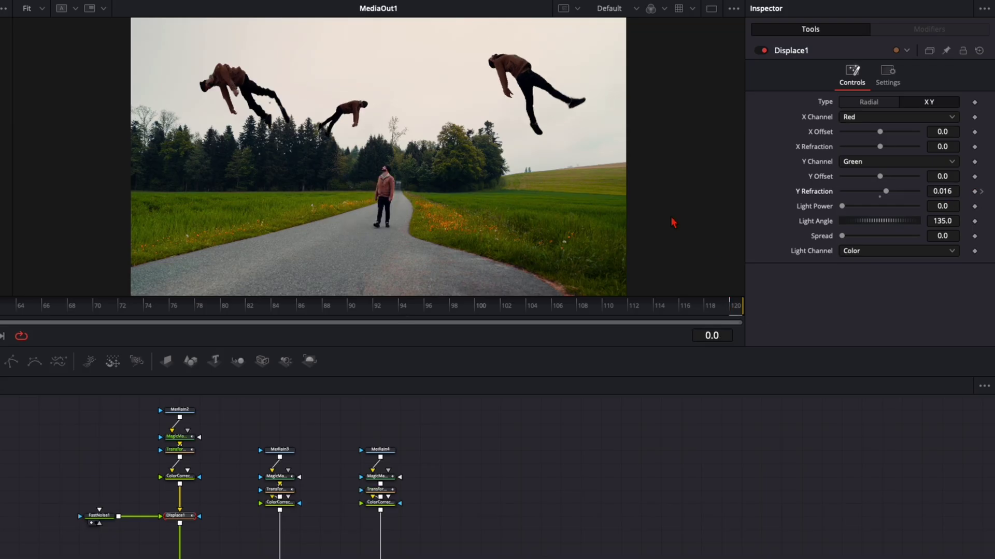
click(880, 198)
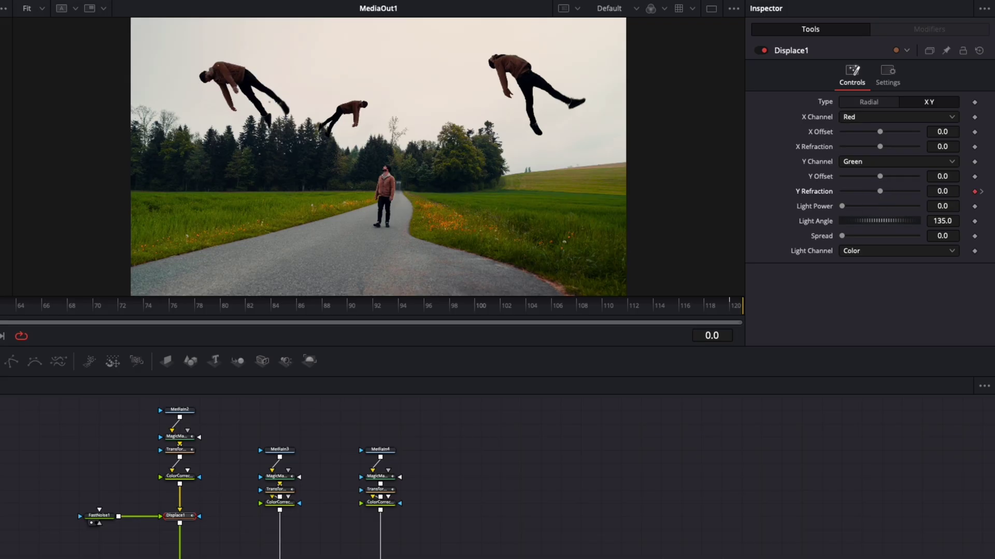
key(space)
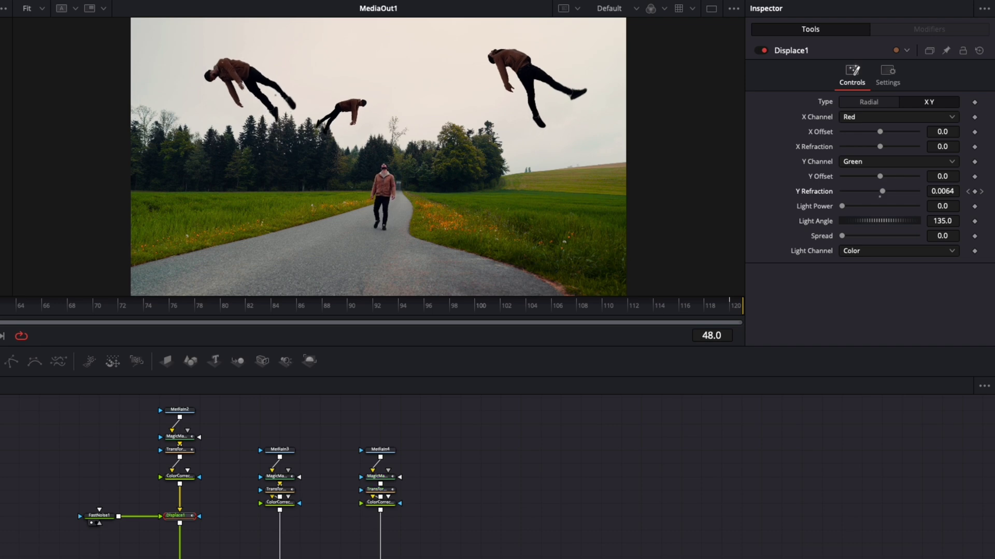
Shift the MediaIn3 branch up and insert a pasted copy of Displace1 and FastNoise1 between its color corrector and Merge2
drag(0, 302, 392, 294)
drag(588, 218, 816, 224)
drag(493, 316, 505, 349)
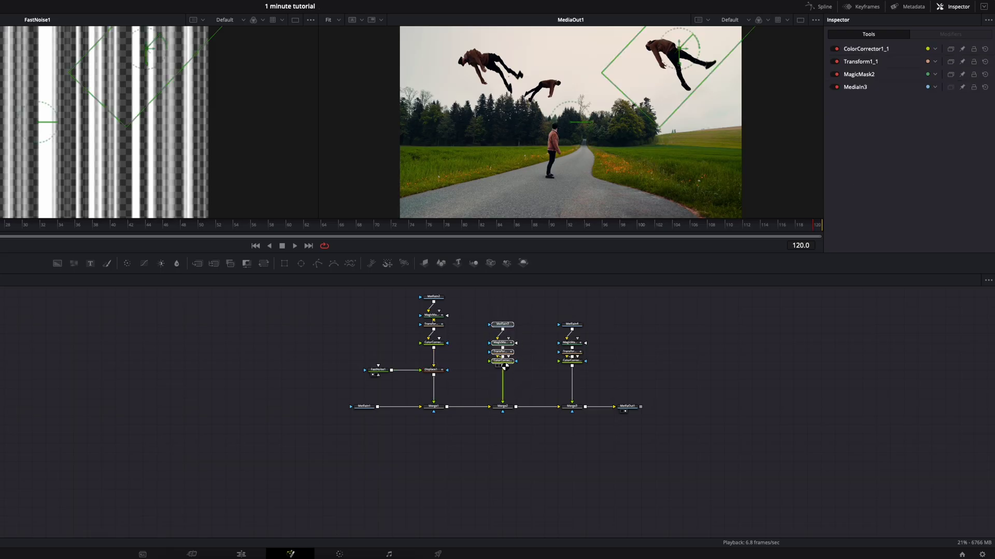
drag(334, 346, 435, 388)
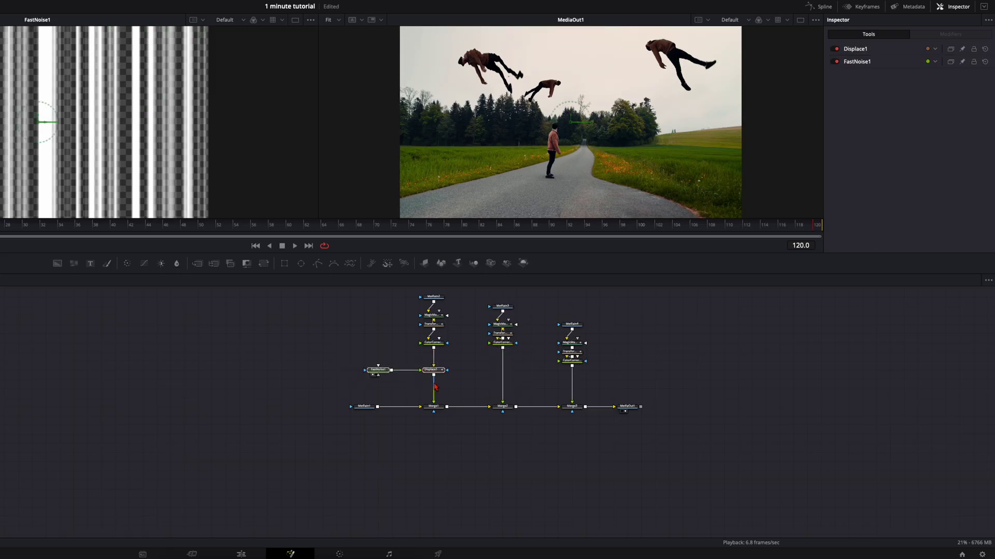
key(ctrl+c)
key(ctrl+v)
mouse_move(502, 402)
mouse_down()
mouse_move(527, 362)
mouse_move(503, 402)
mouse_up()
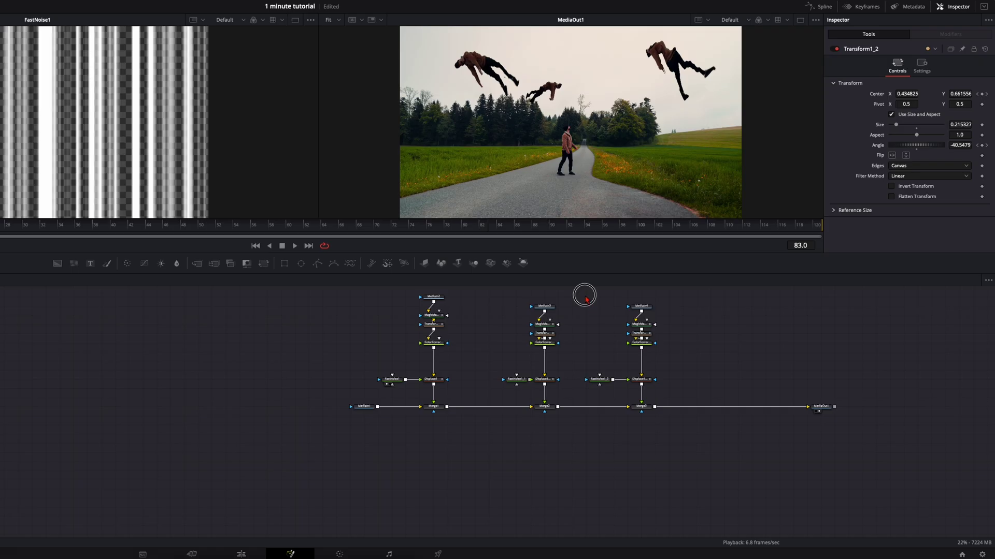
Move the MediaIn4 branch, including its noise and displace nodes, up to free space above Merge3
drag(584, 293, 686, 363)
drag(582, 386, 645, 365)
click(682, 356)
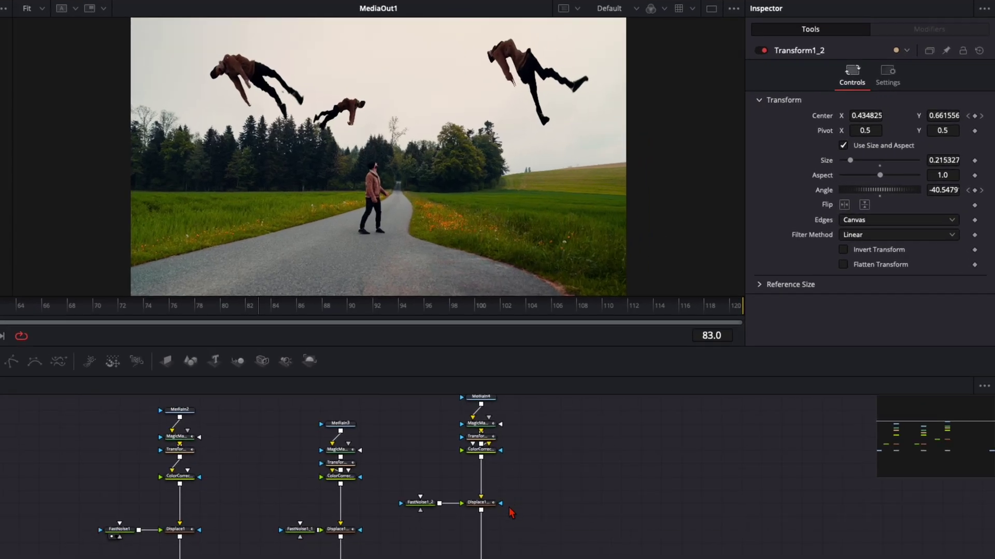
Add a Lens Blur after Displace1_2 and lower its Blur Size so the small figure is only slightly soft
click(477, 505)
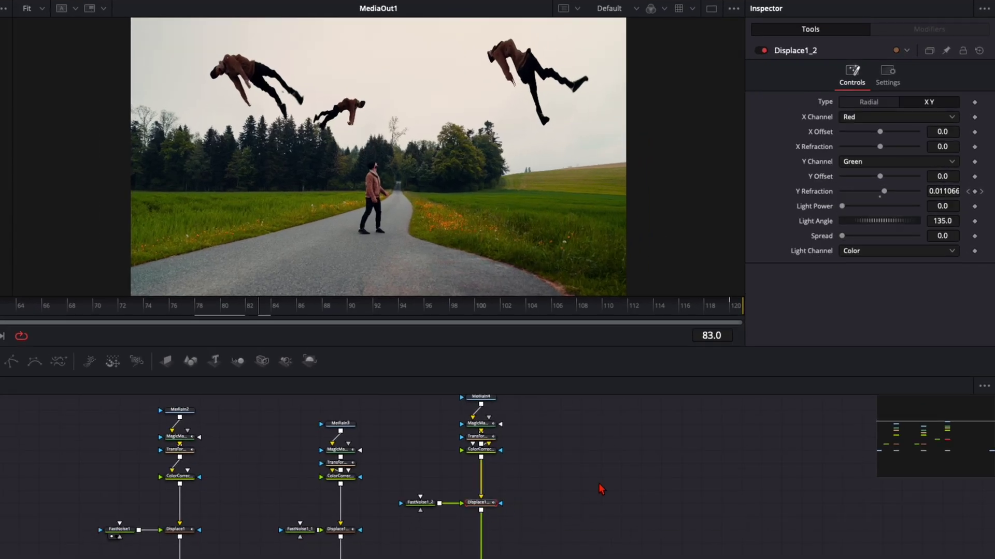
key(shift+space)
text(lens)
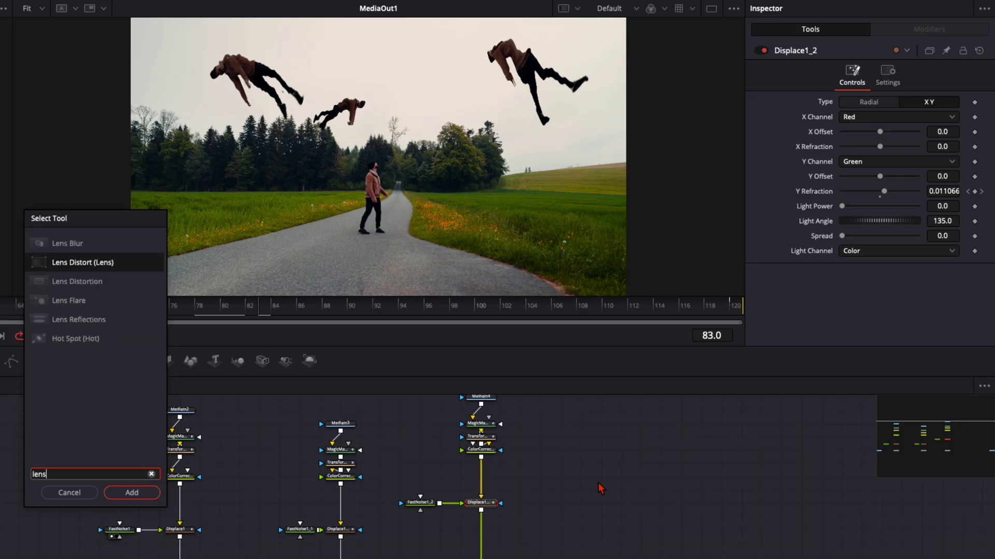
key(Up)
key(Return)
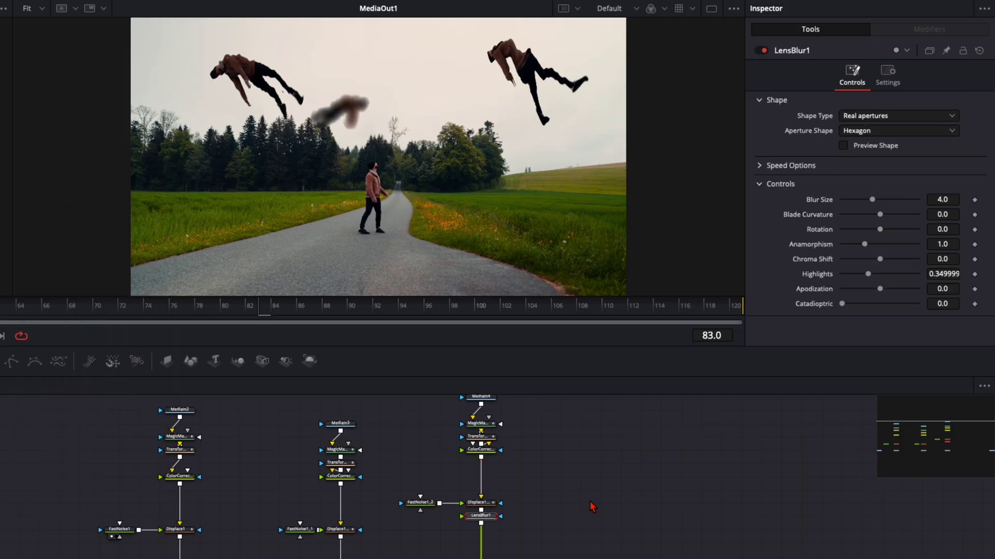
drag(872, 199, 858, 201)
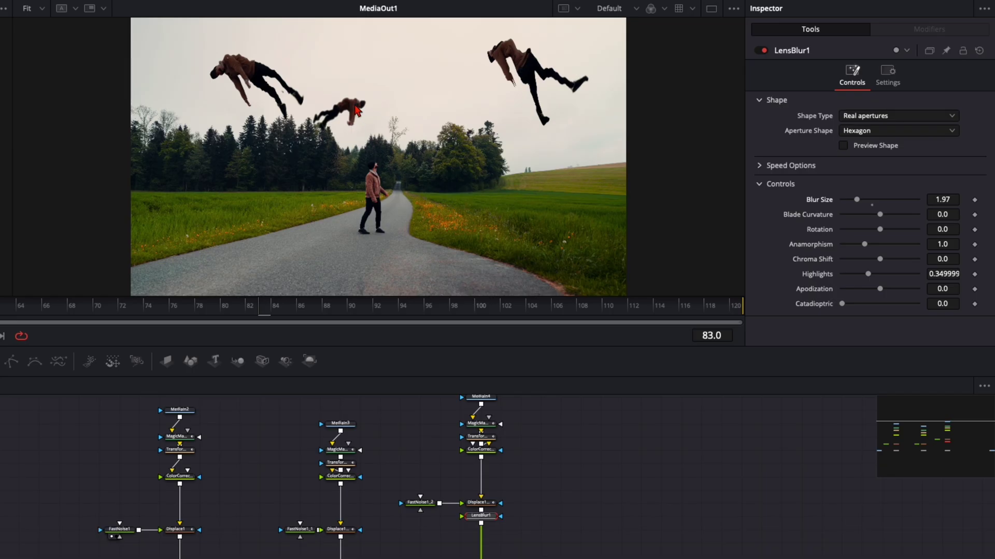
drag(859, 204, 855, 205)
mouse_move(852, 203)
mouse_down()
mouse_move(883, 203)
mouse_move(861, 202)
mouse_up()
Add a Lens Blur with Blur Size 1.97 after Displace1_1, and paste a copy of it after Displace1
drag(285, 515, 342, 516)
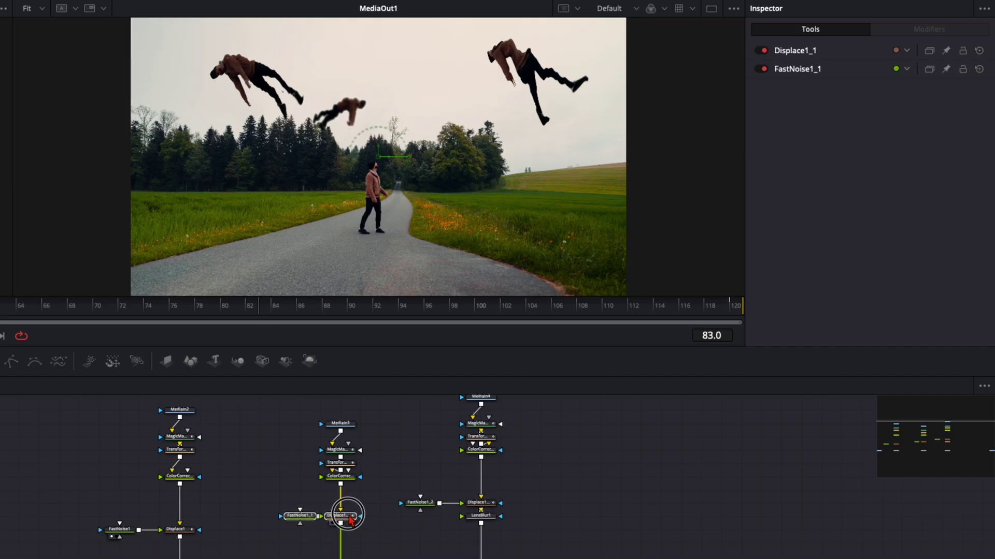
key(shift+space)
text(lens)
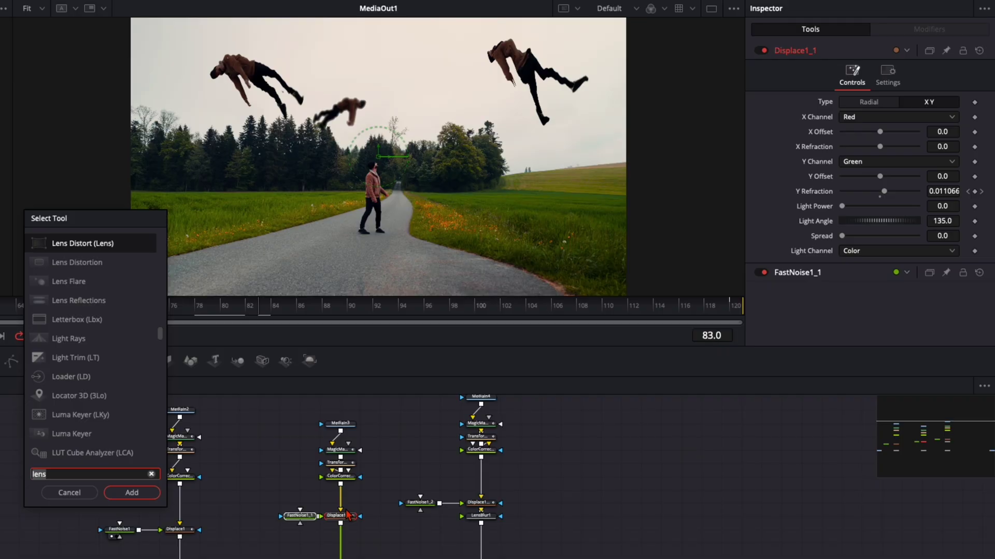
key(Return)
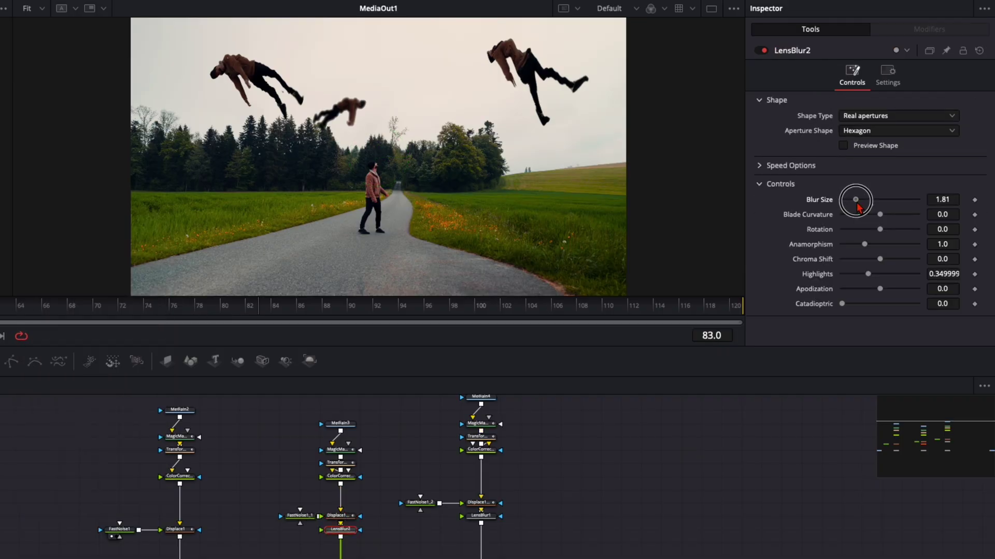
drag(857, 204, 857, 205)
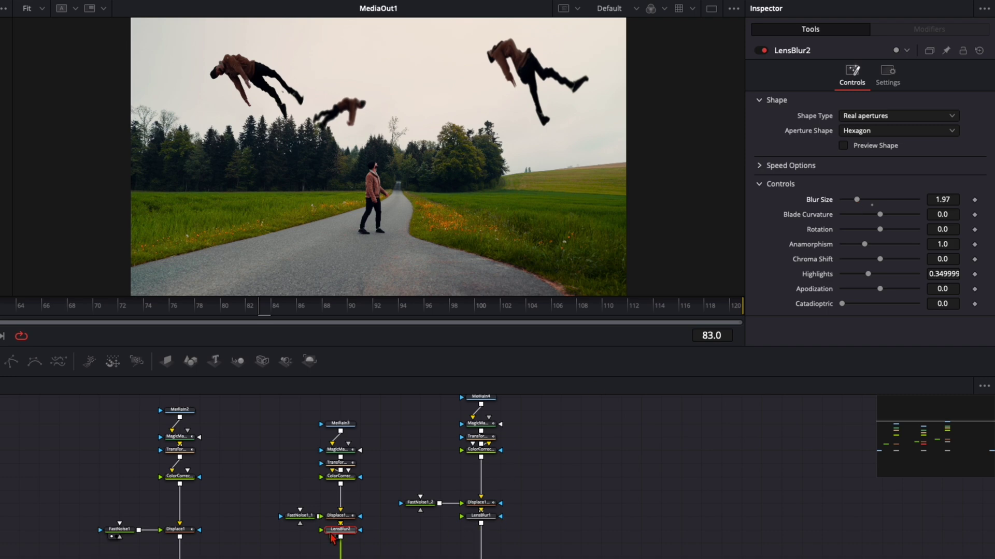
click(177, 530)
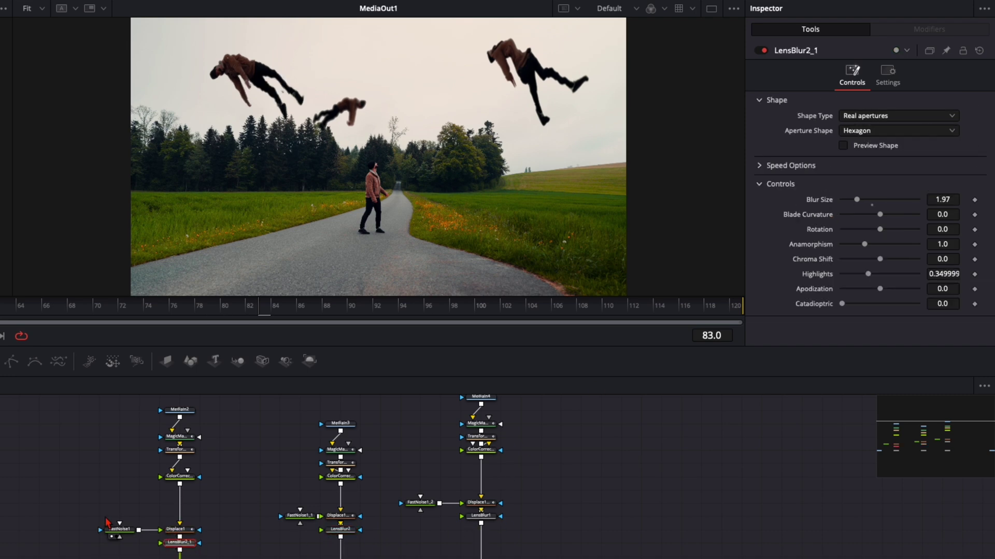
ctrl+click(119, 530)
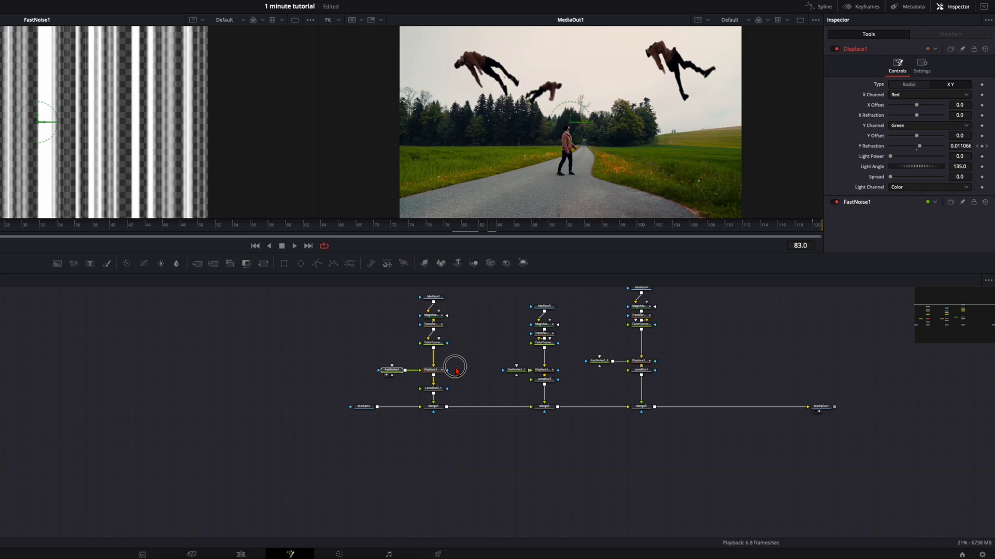
Play back the finished Fusion clip on the Edit page and park on its last frame
key(shift+4)
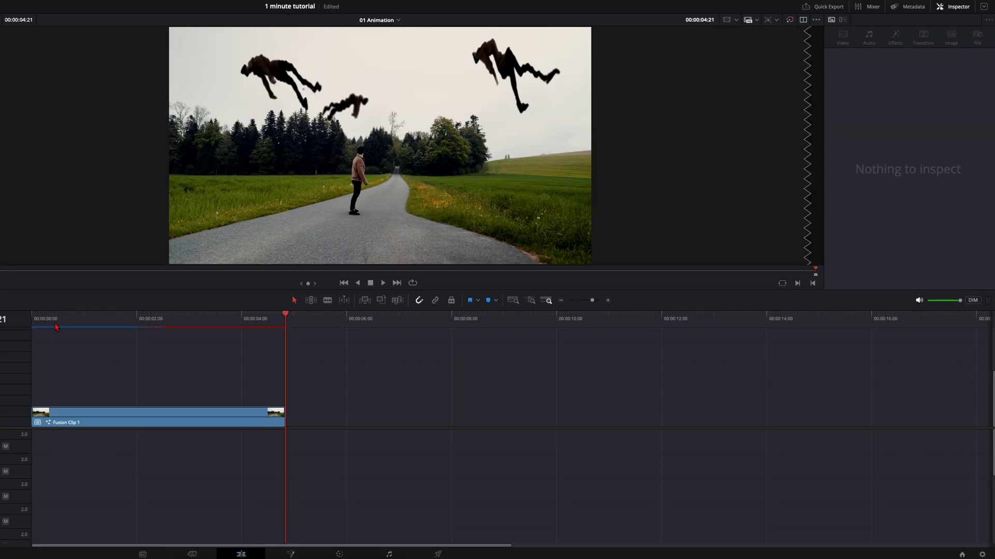
key(space)
key(Left)
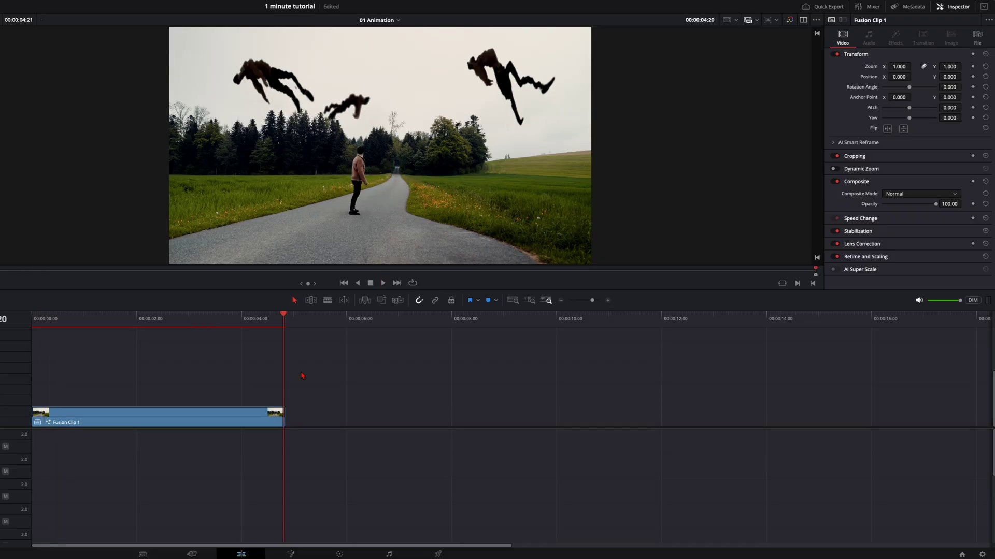